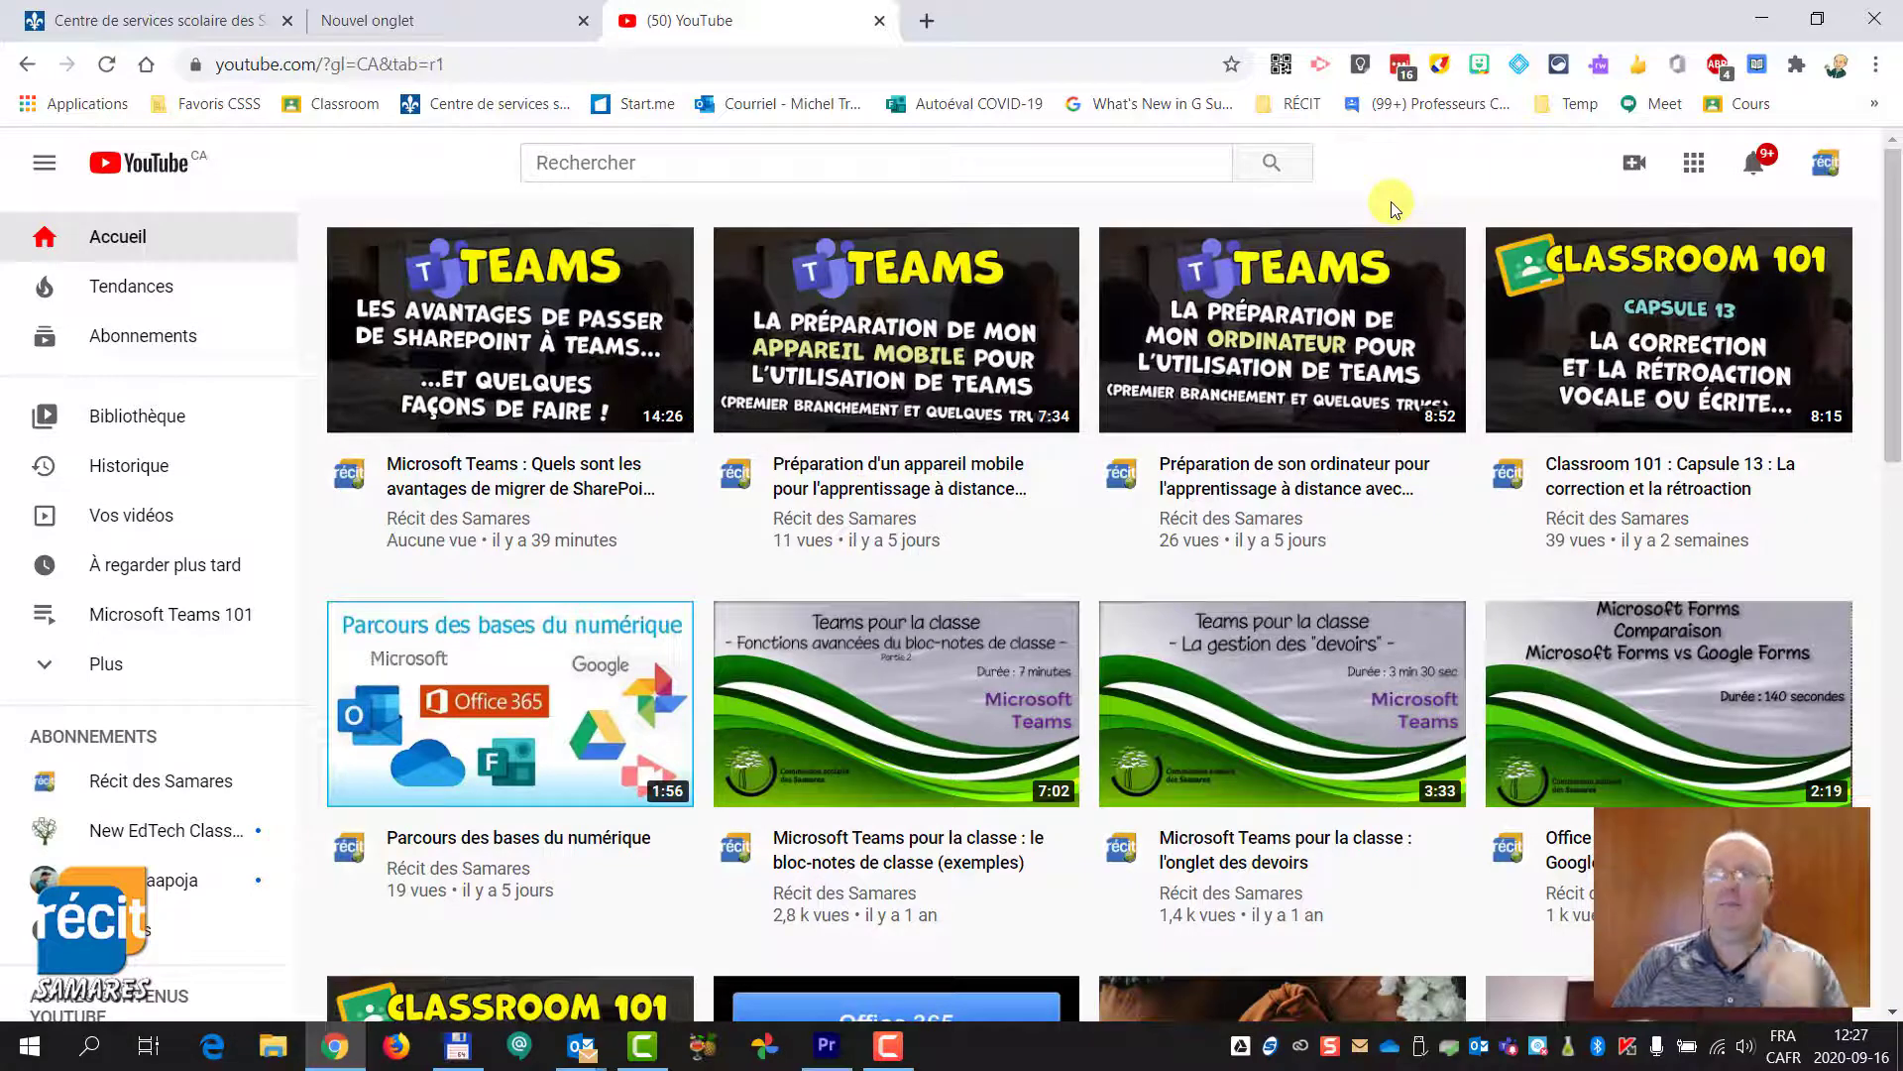
- Open YouTube Studio for the Récit des Samares channel and look through its list of uploaded videos
left_click(1828, 176)
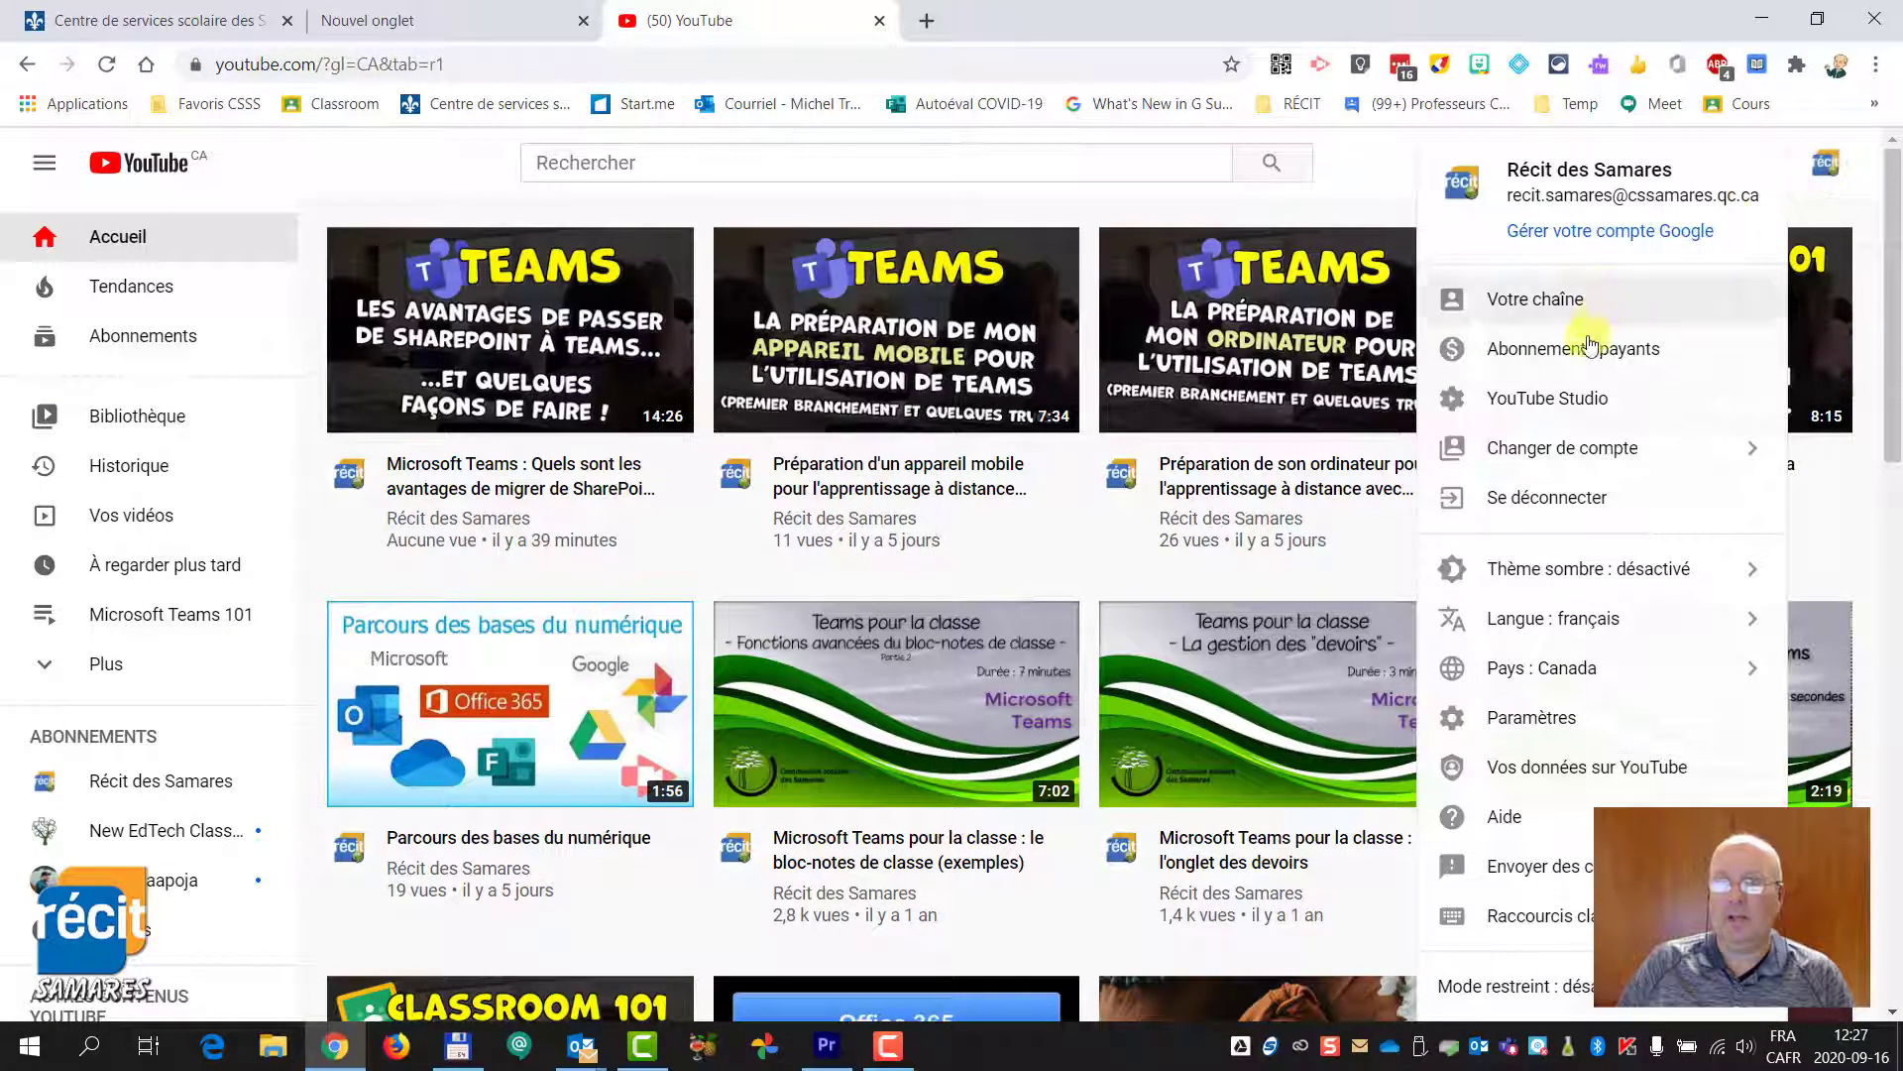
left_click(1583, 397)
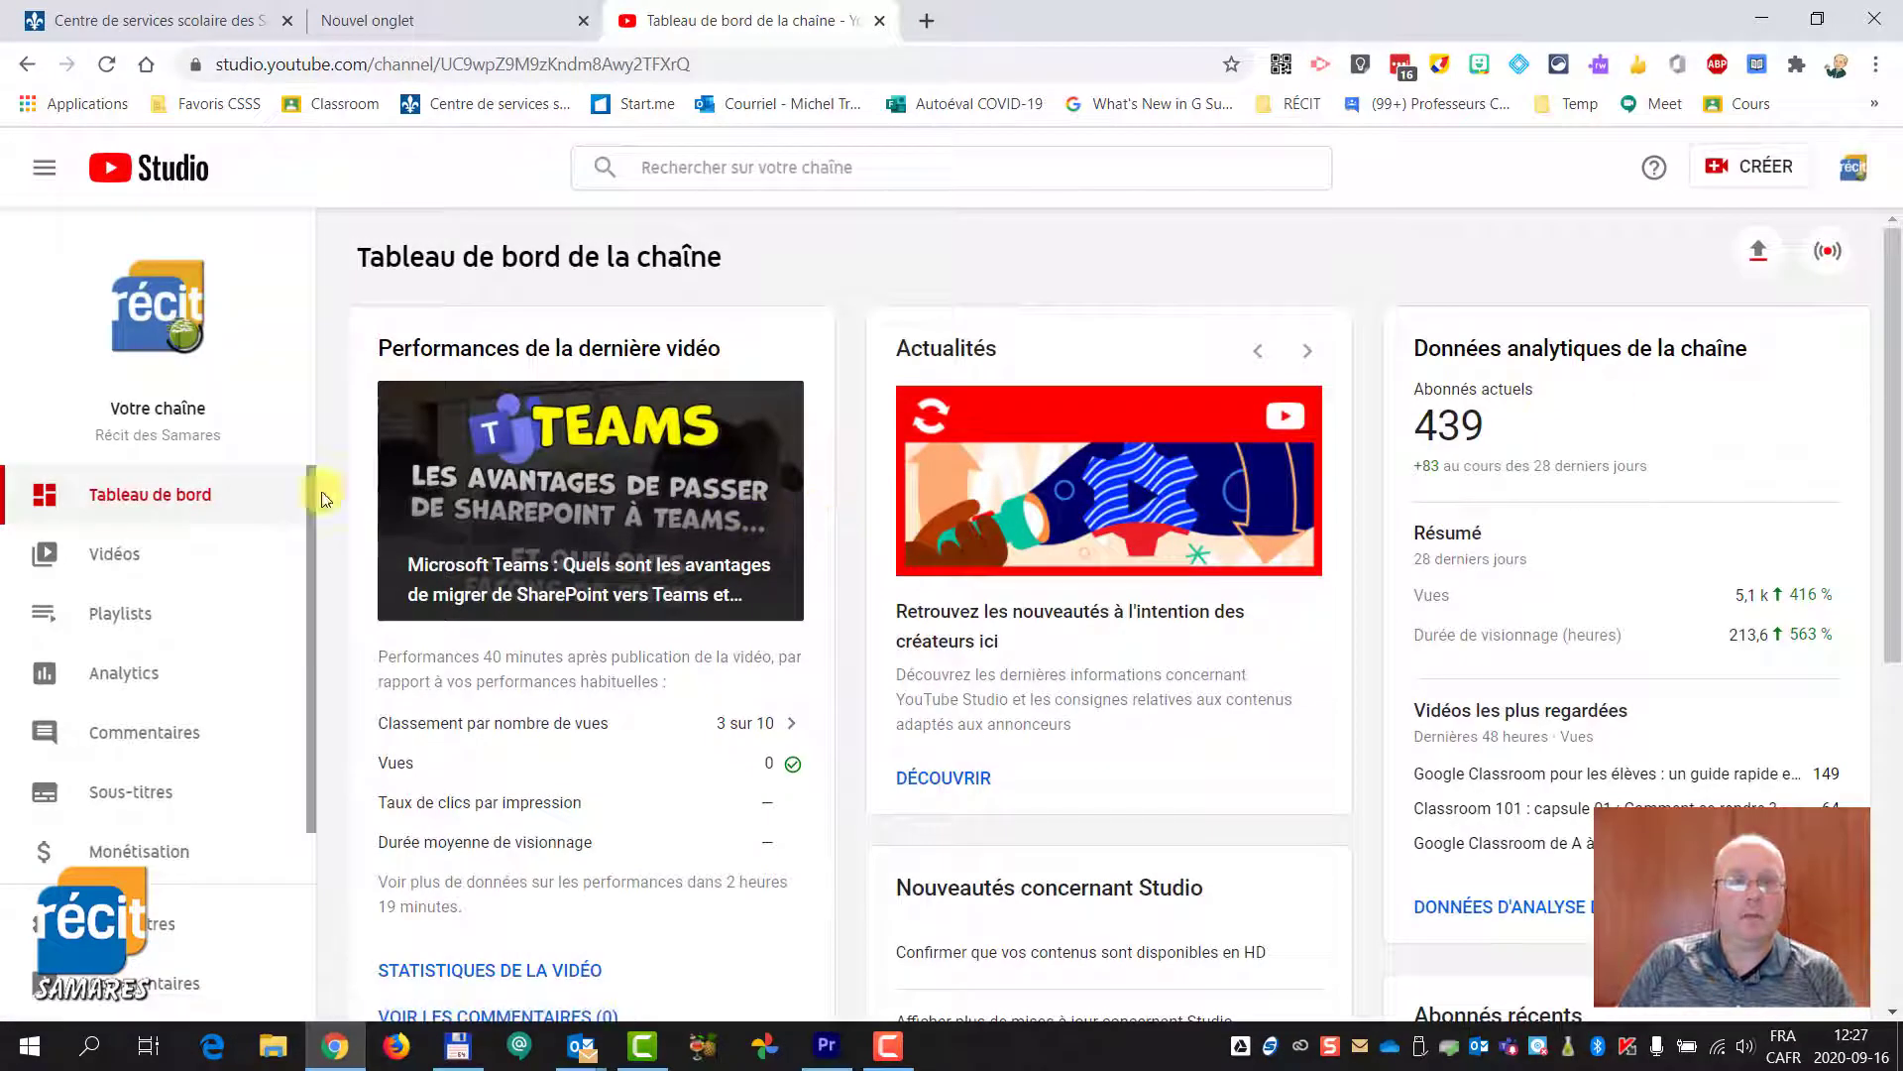
left_click(133, 561)
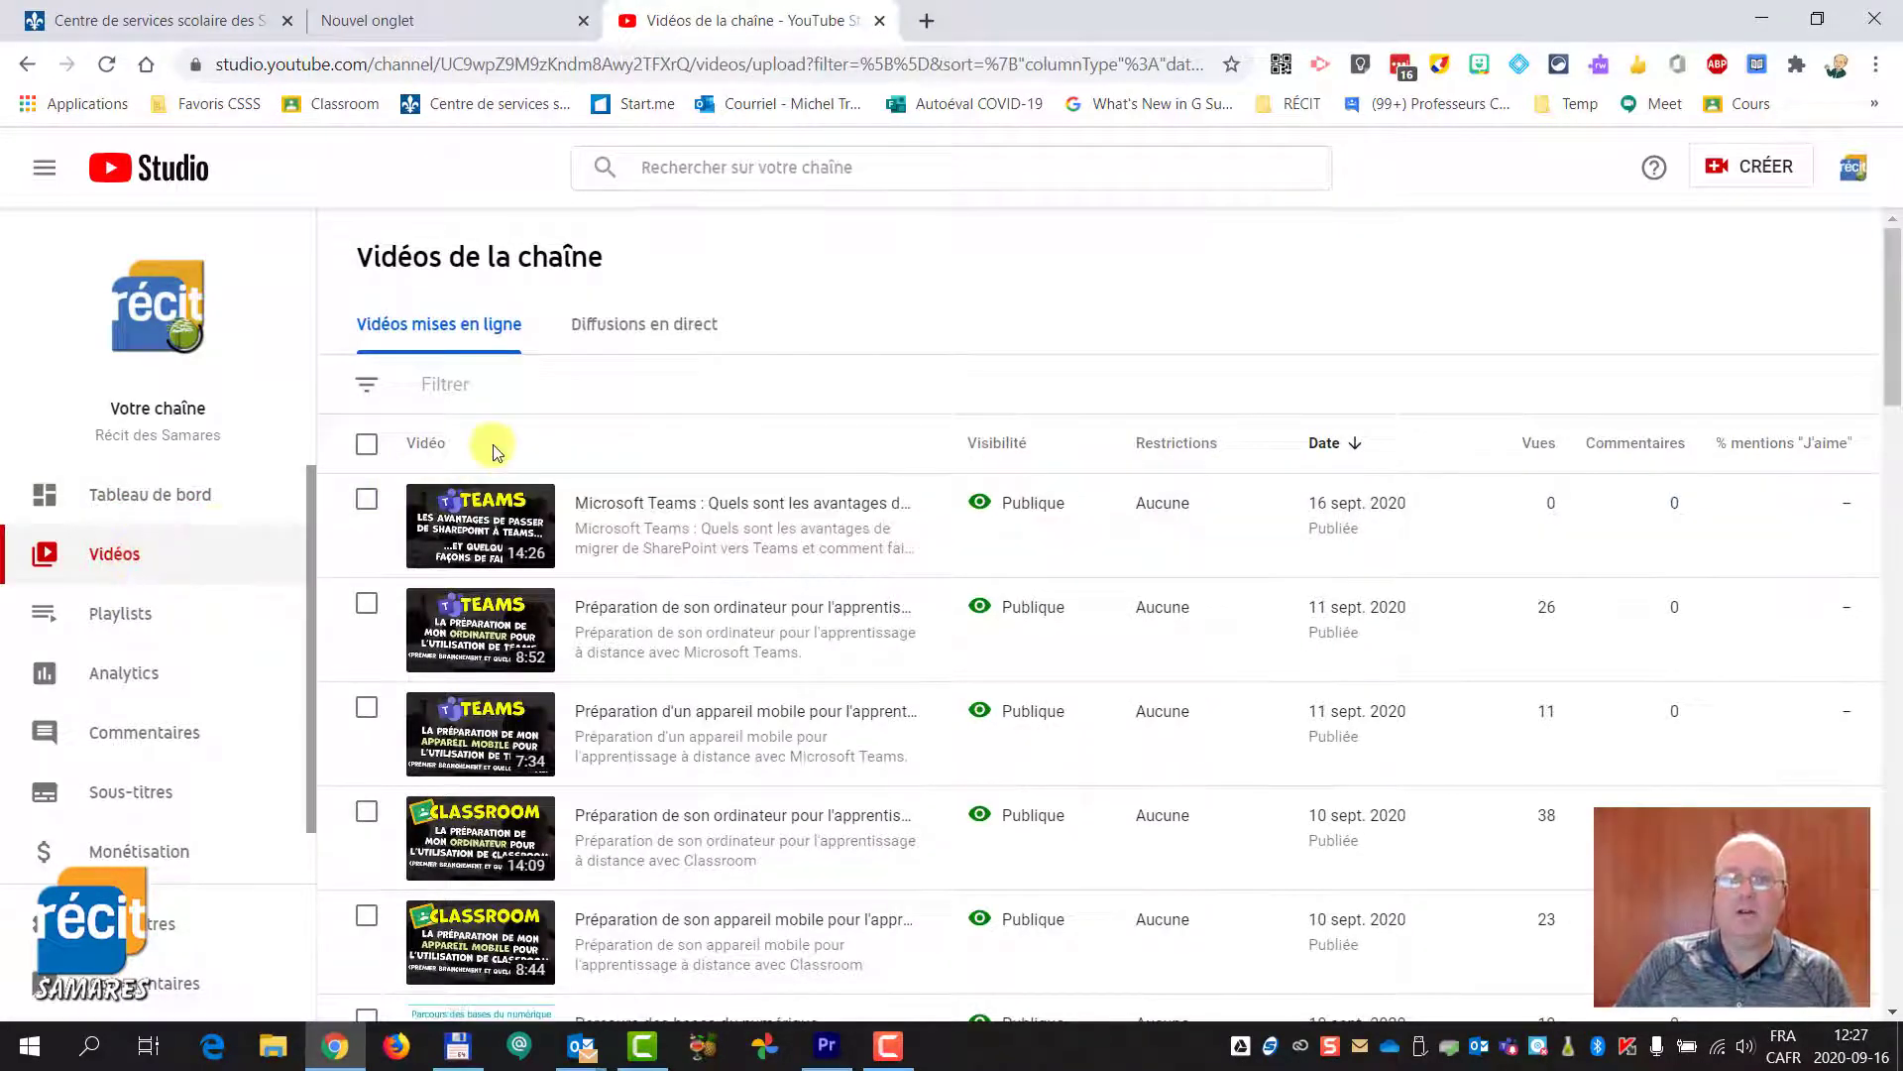
scroll(486, 540, "down", 10)
scroll(486, 540, "up", 10)
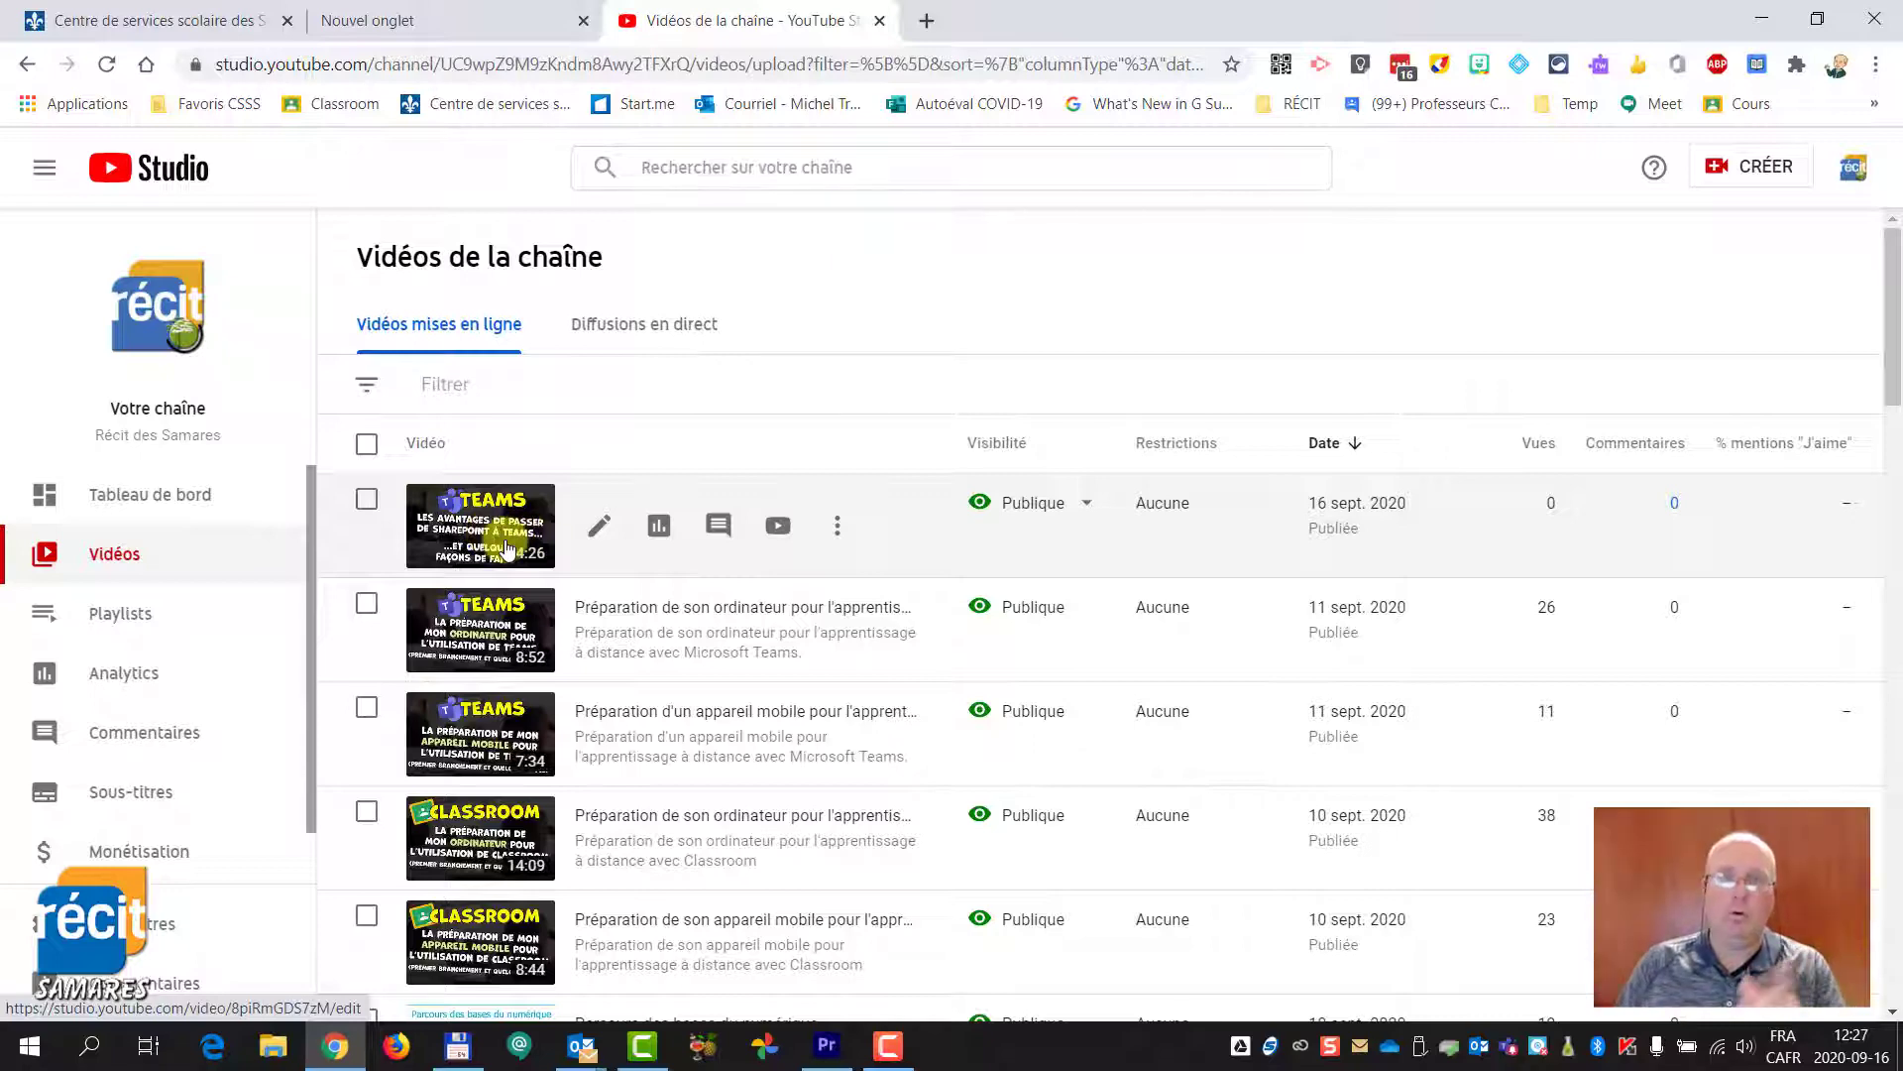
- Open the details of the video about migrating from SharePoint to Teams and copy all its tags
left_click(508, 548)
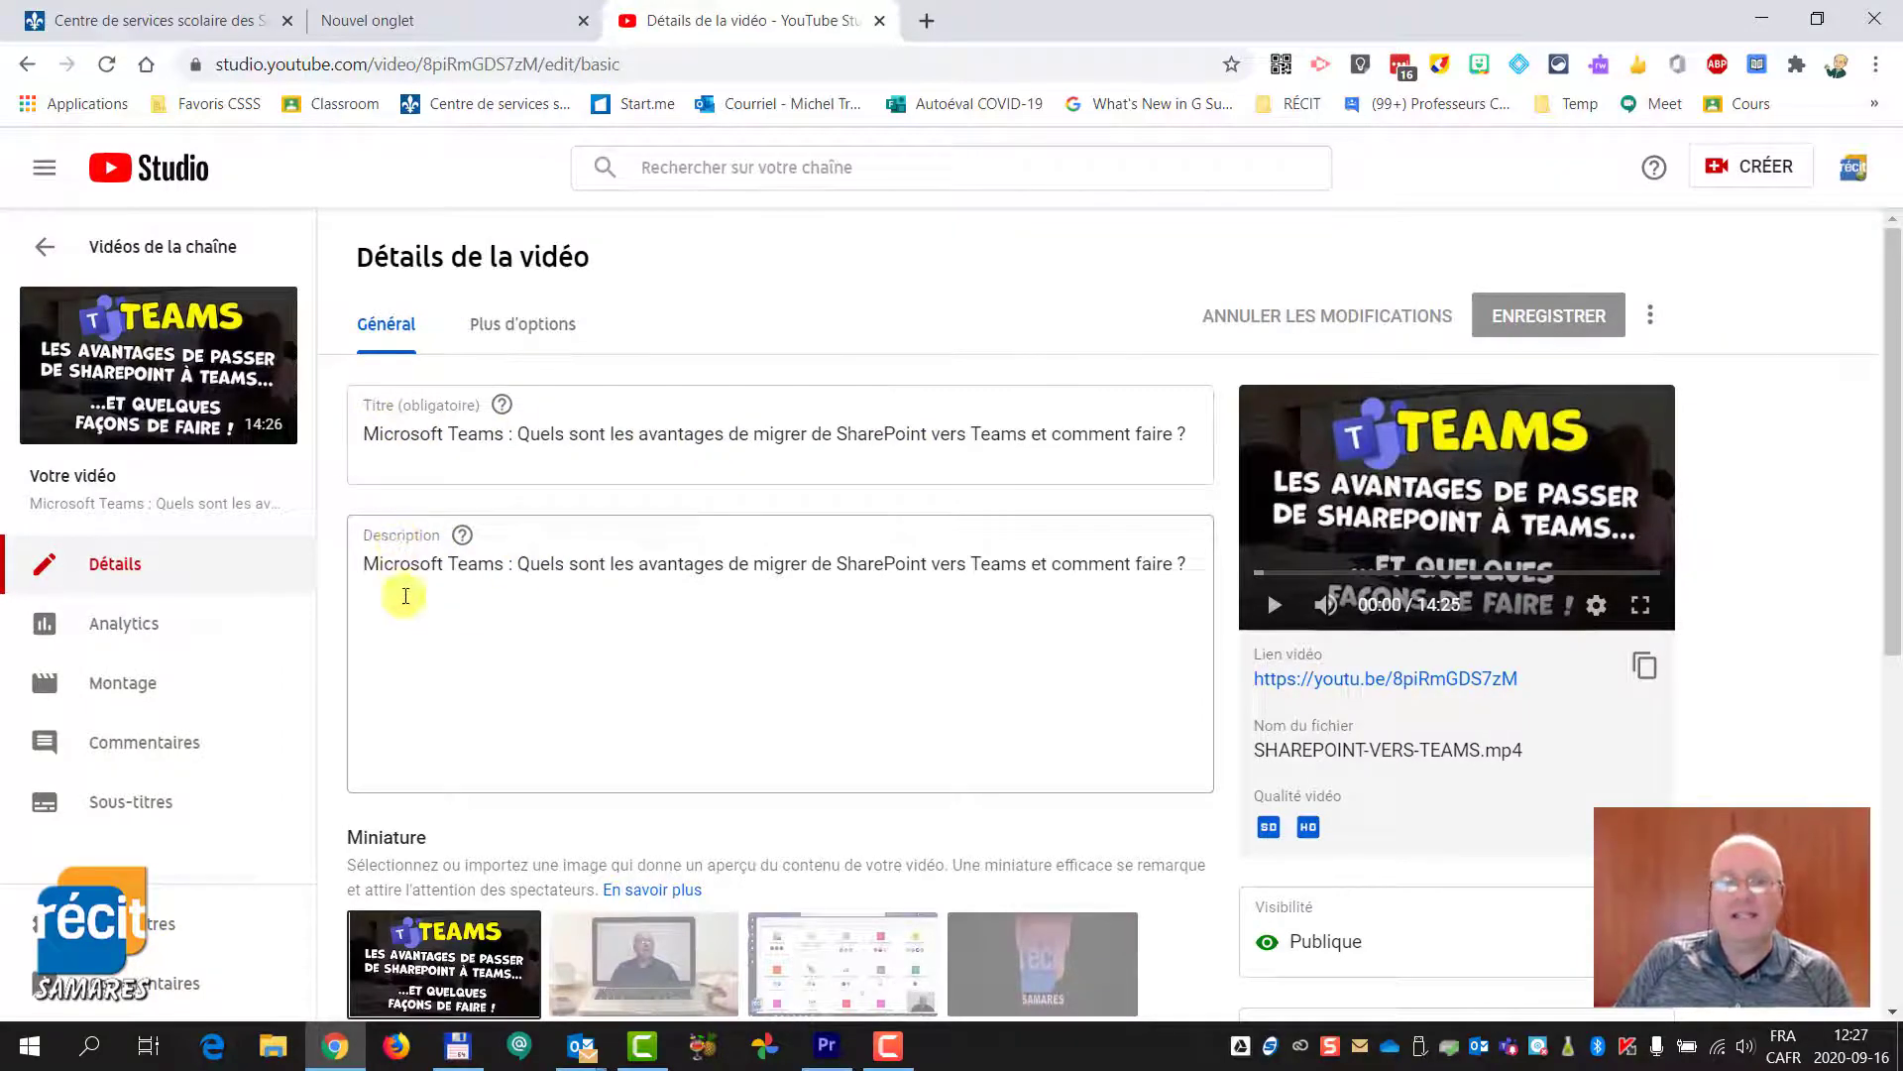
scroll(442, 645, "down", 6)
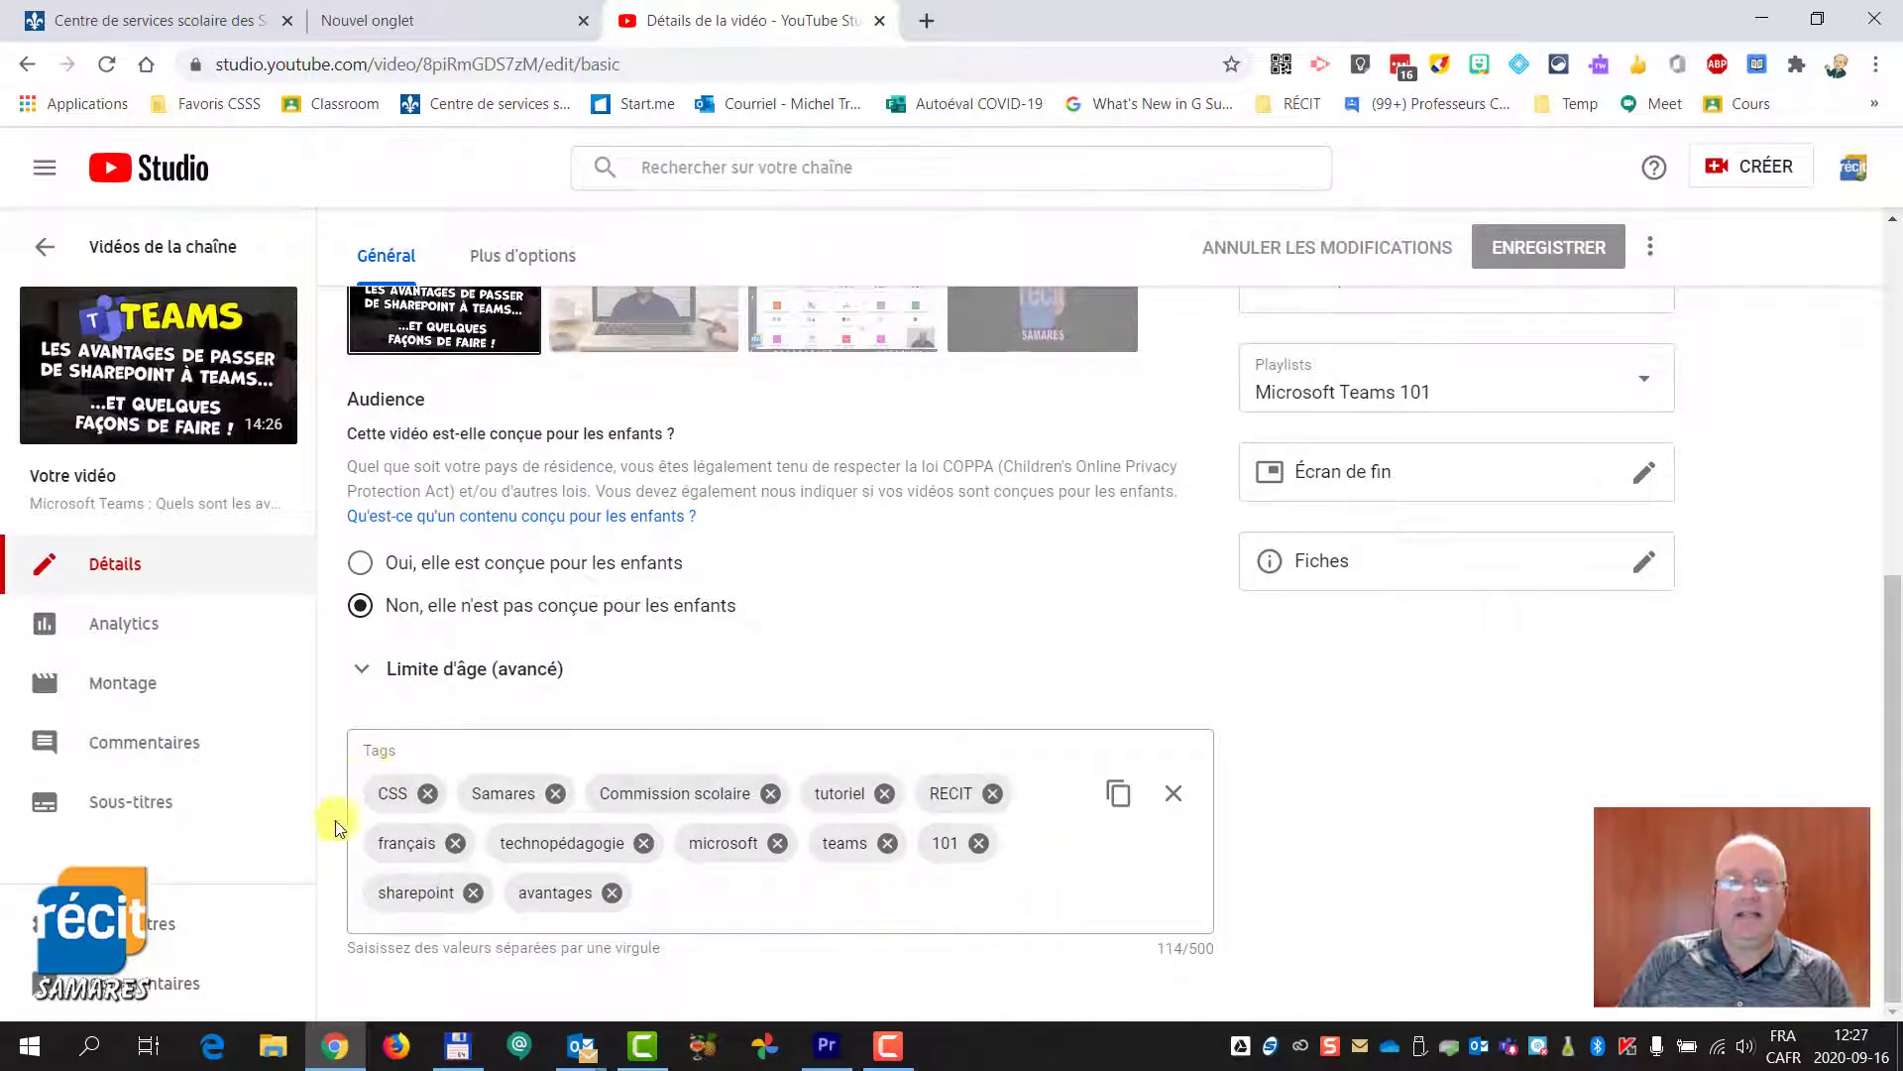
left_click(1118, 793)
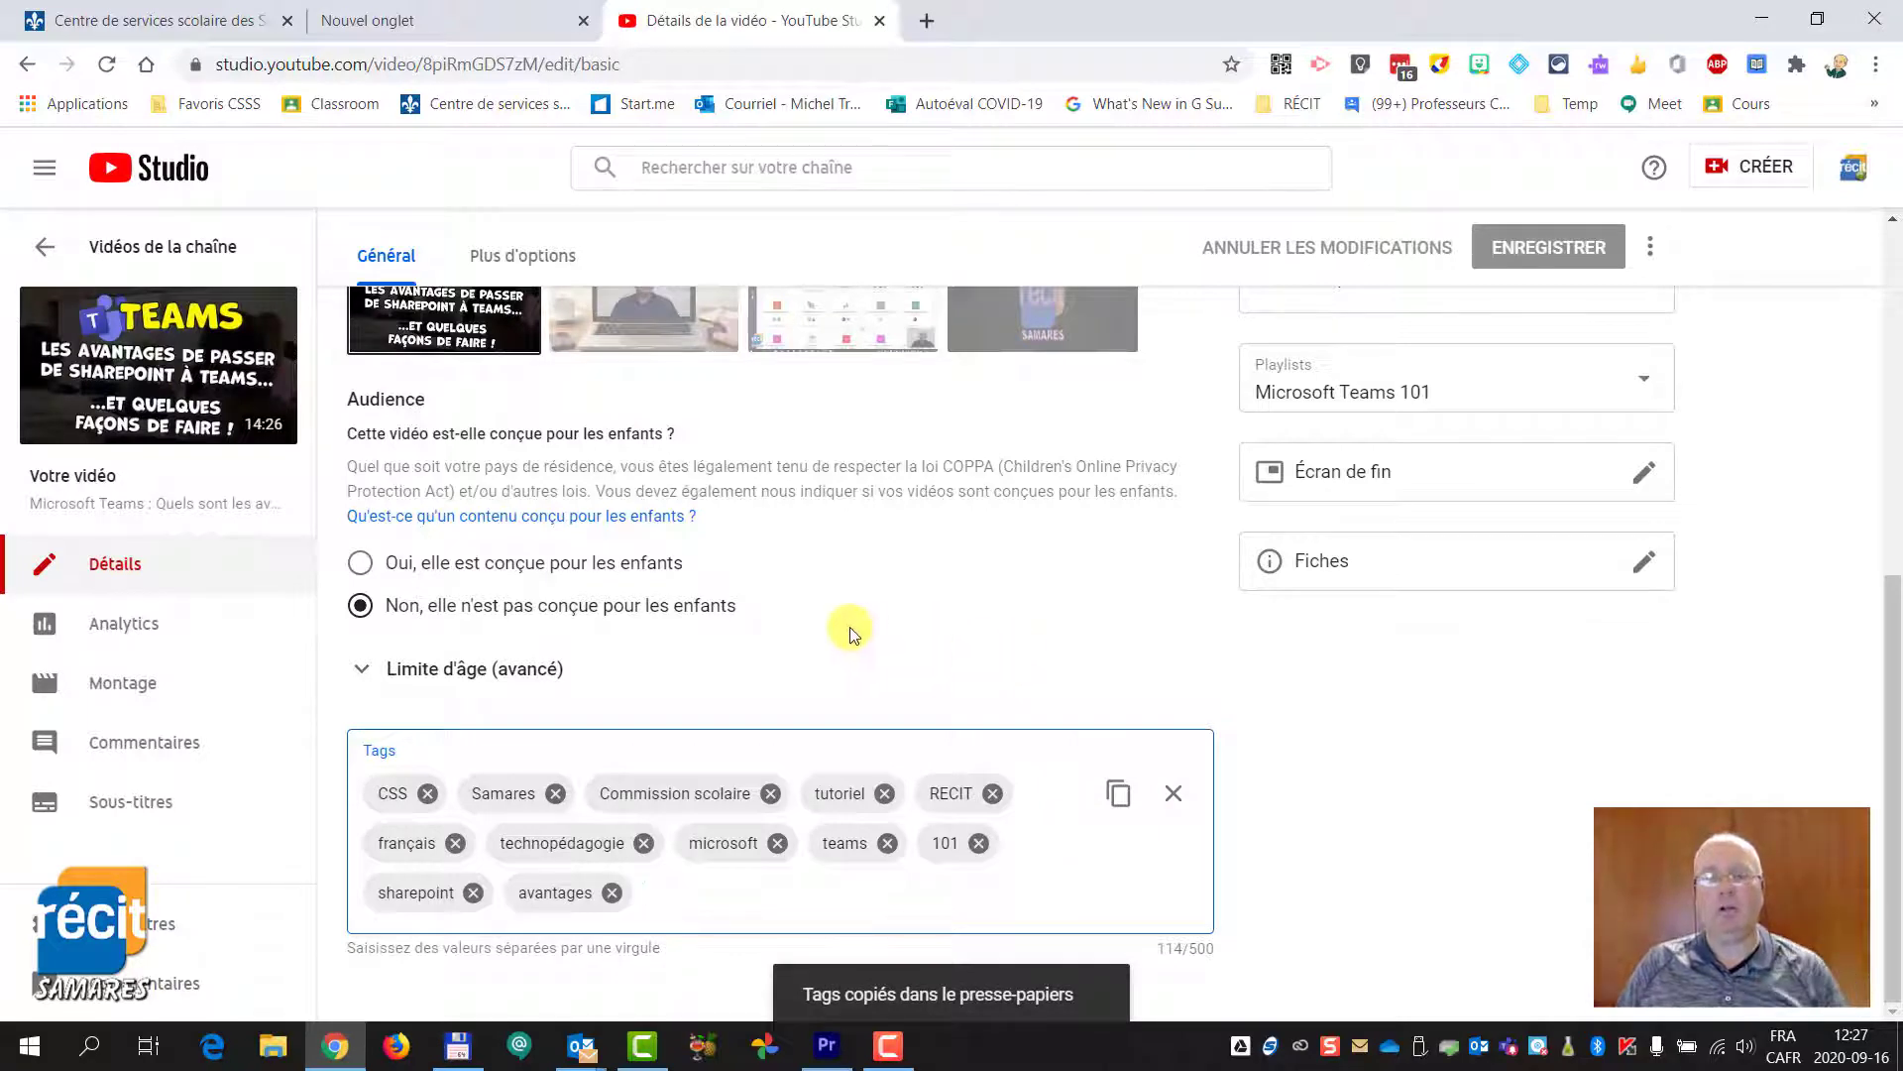
scroll(836, 591, "up", 5)
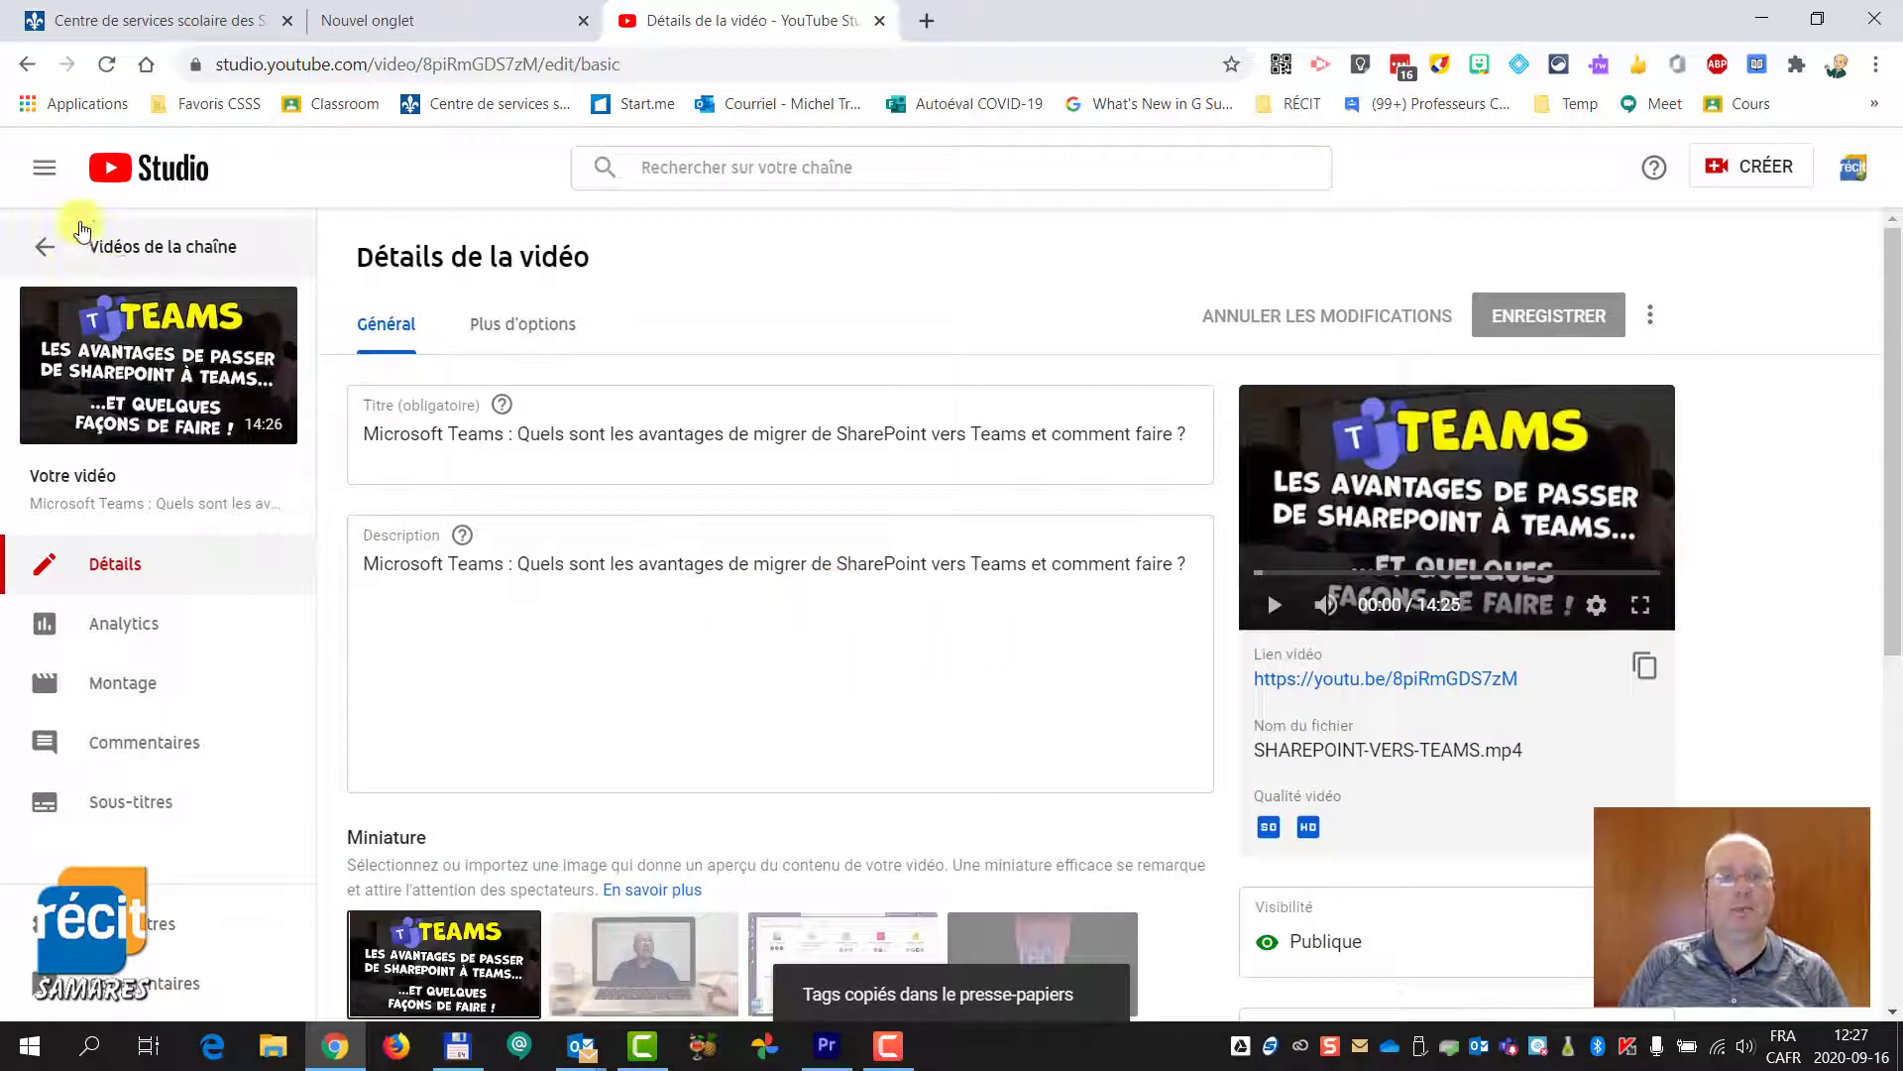
- Check the details of the Teams computer preparation video and the extra options of the newest video in the channel list
left_click(47, 249)
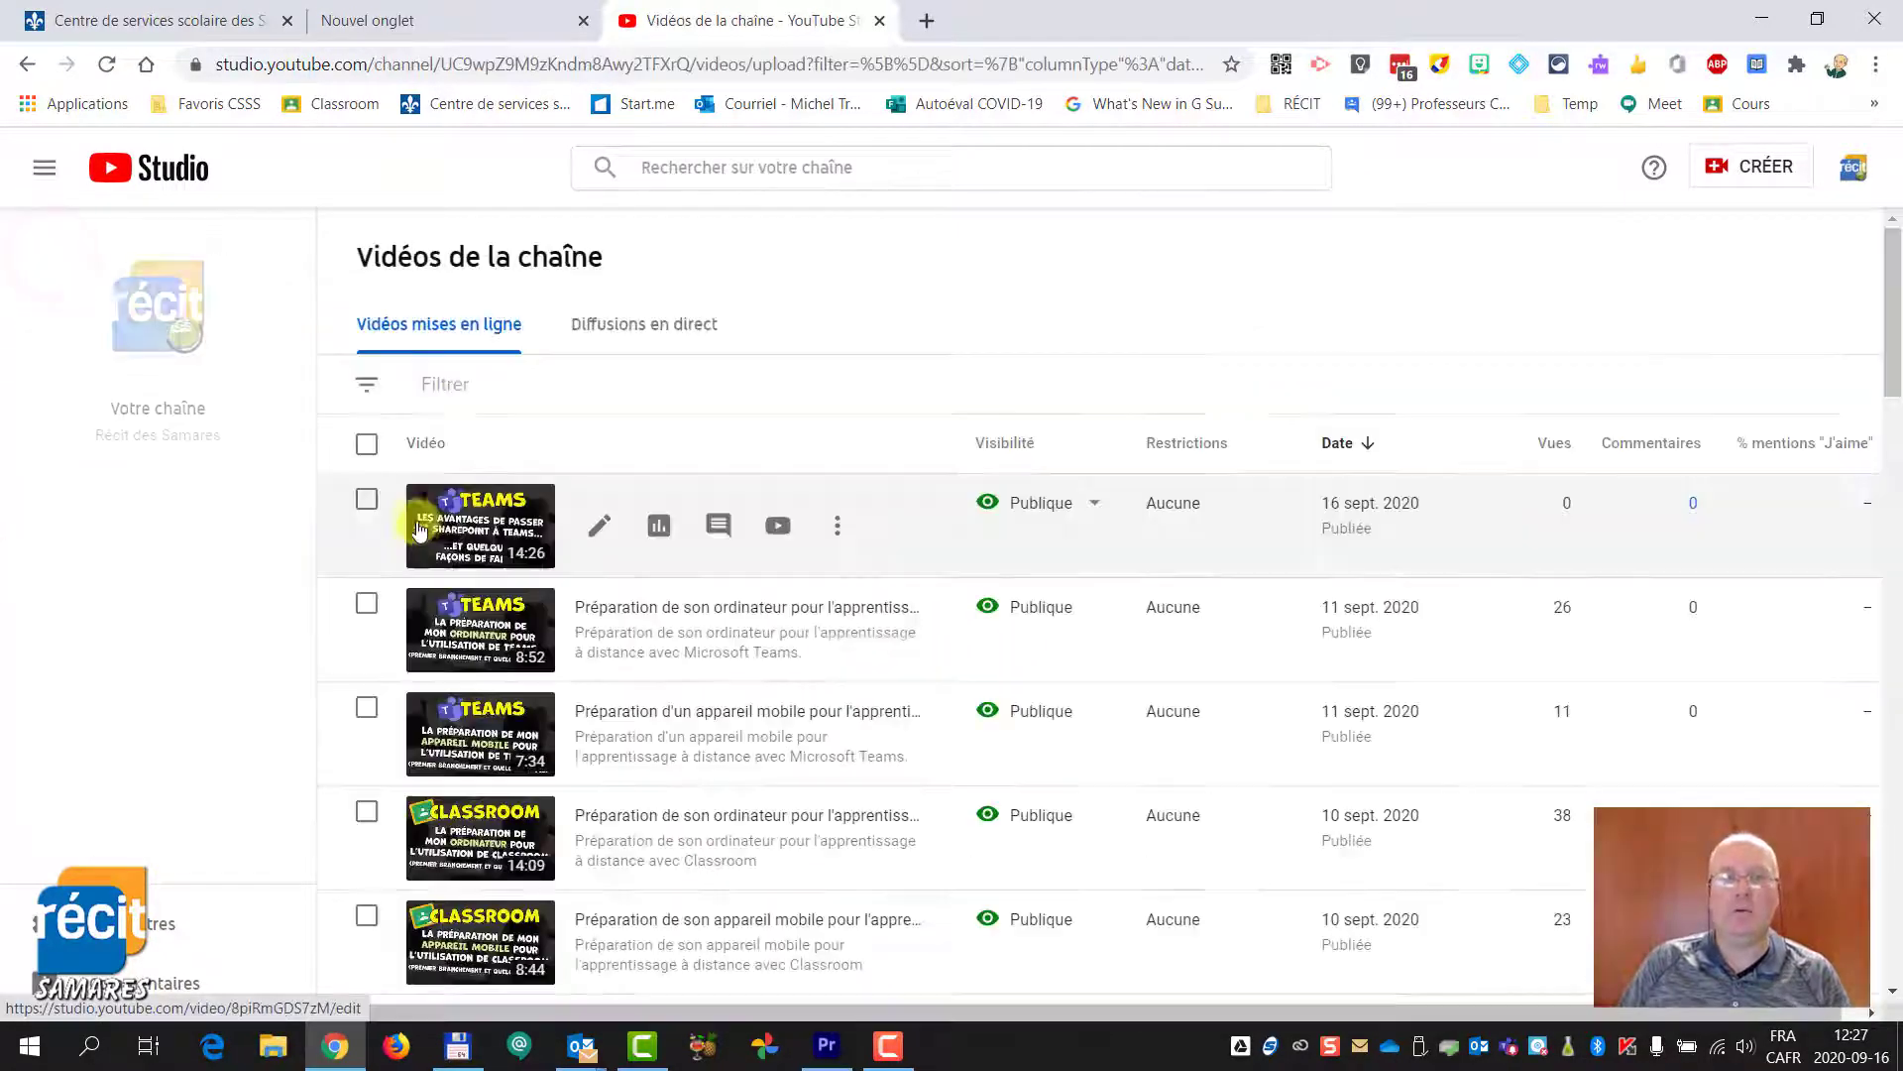
left_click(469, 630)
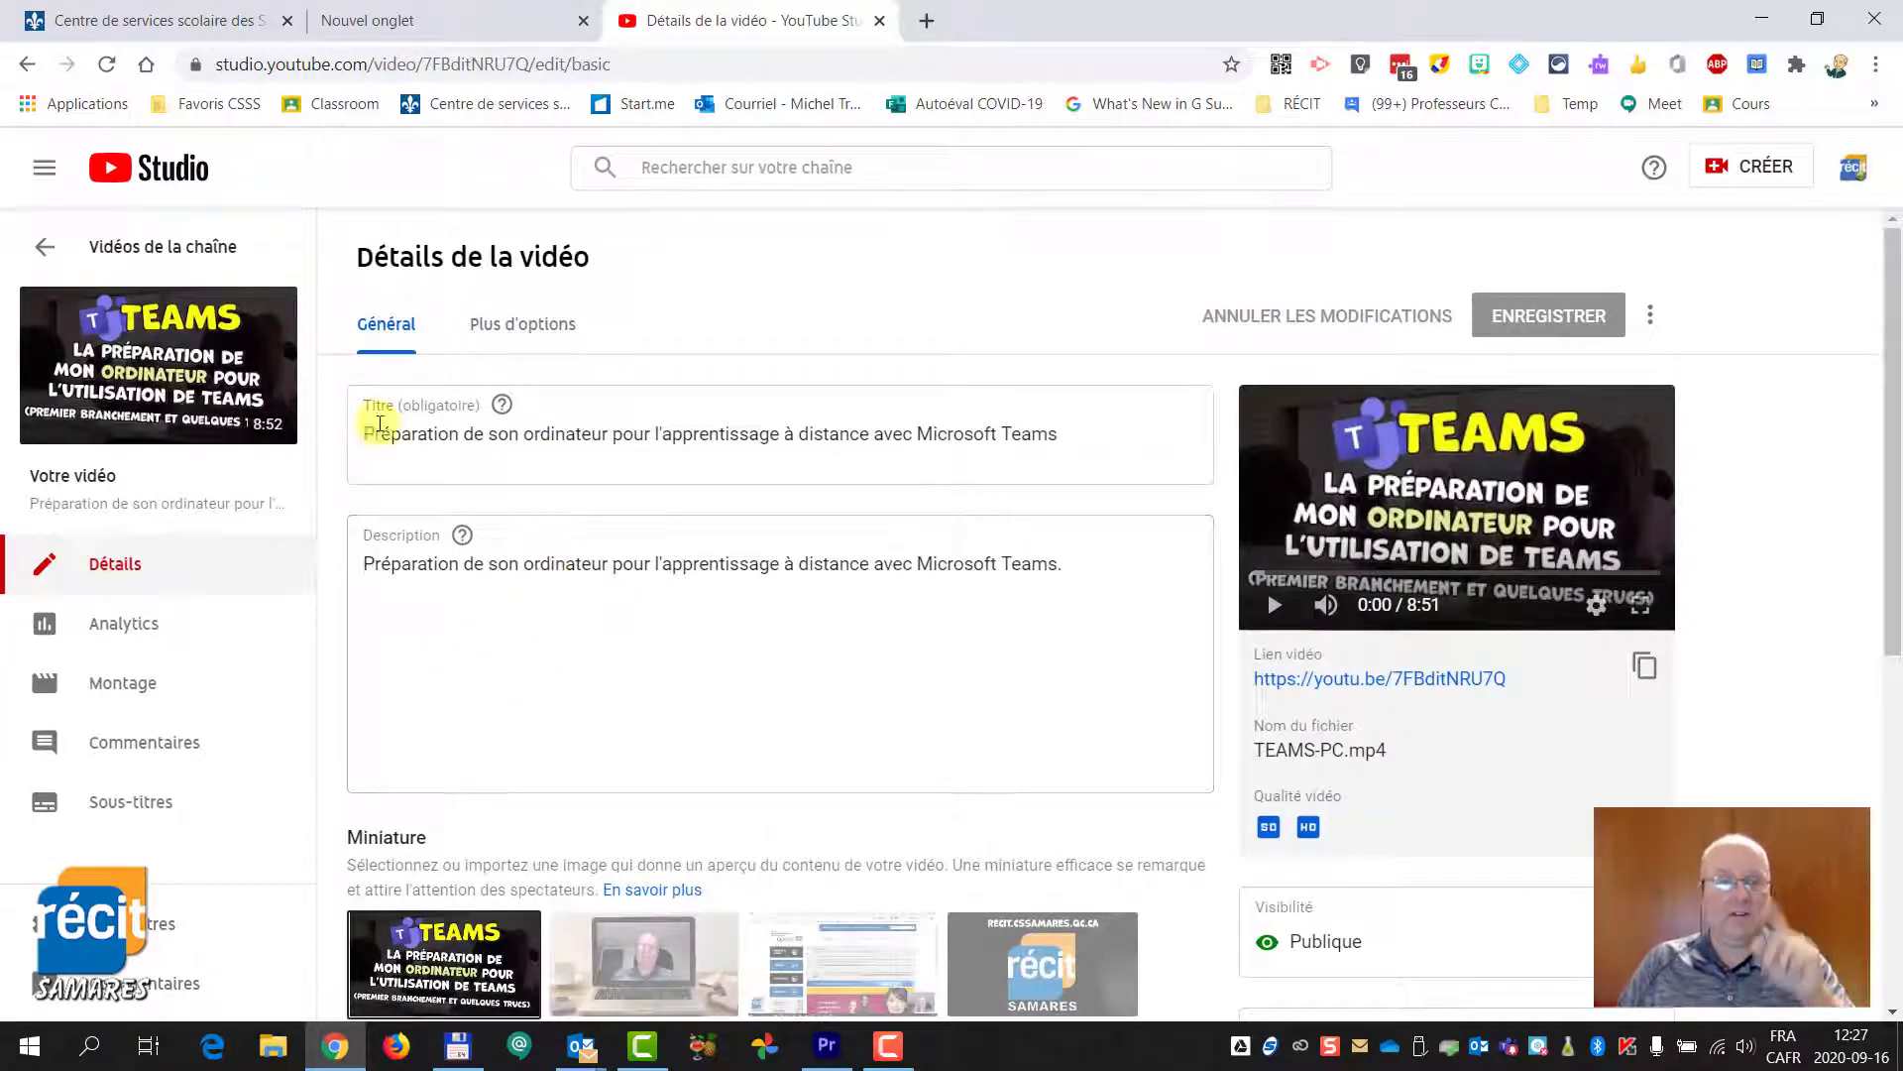
left_click(47, 246)
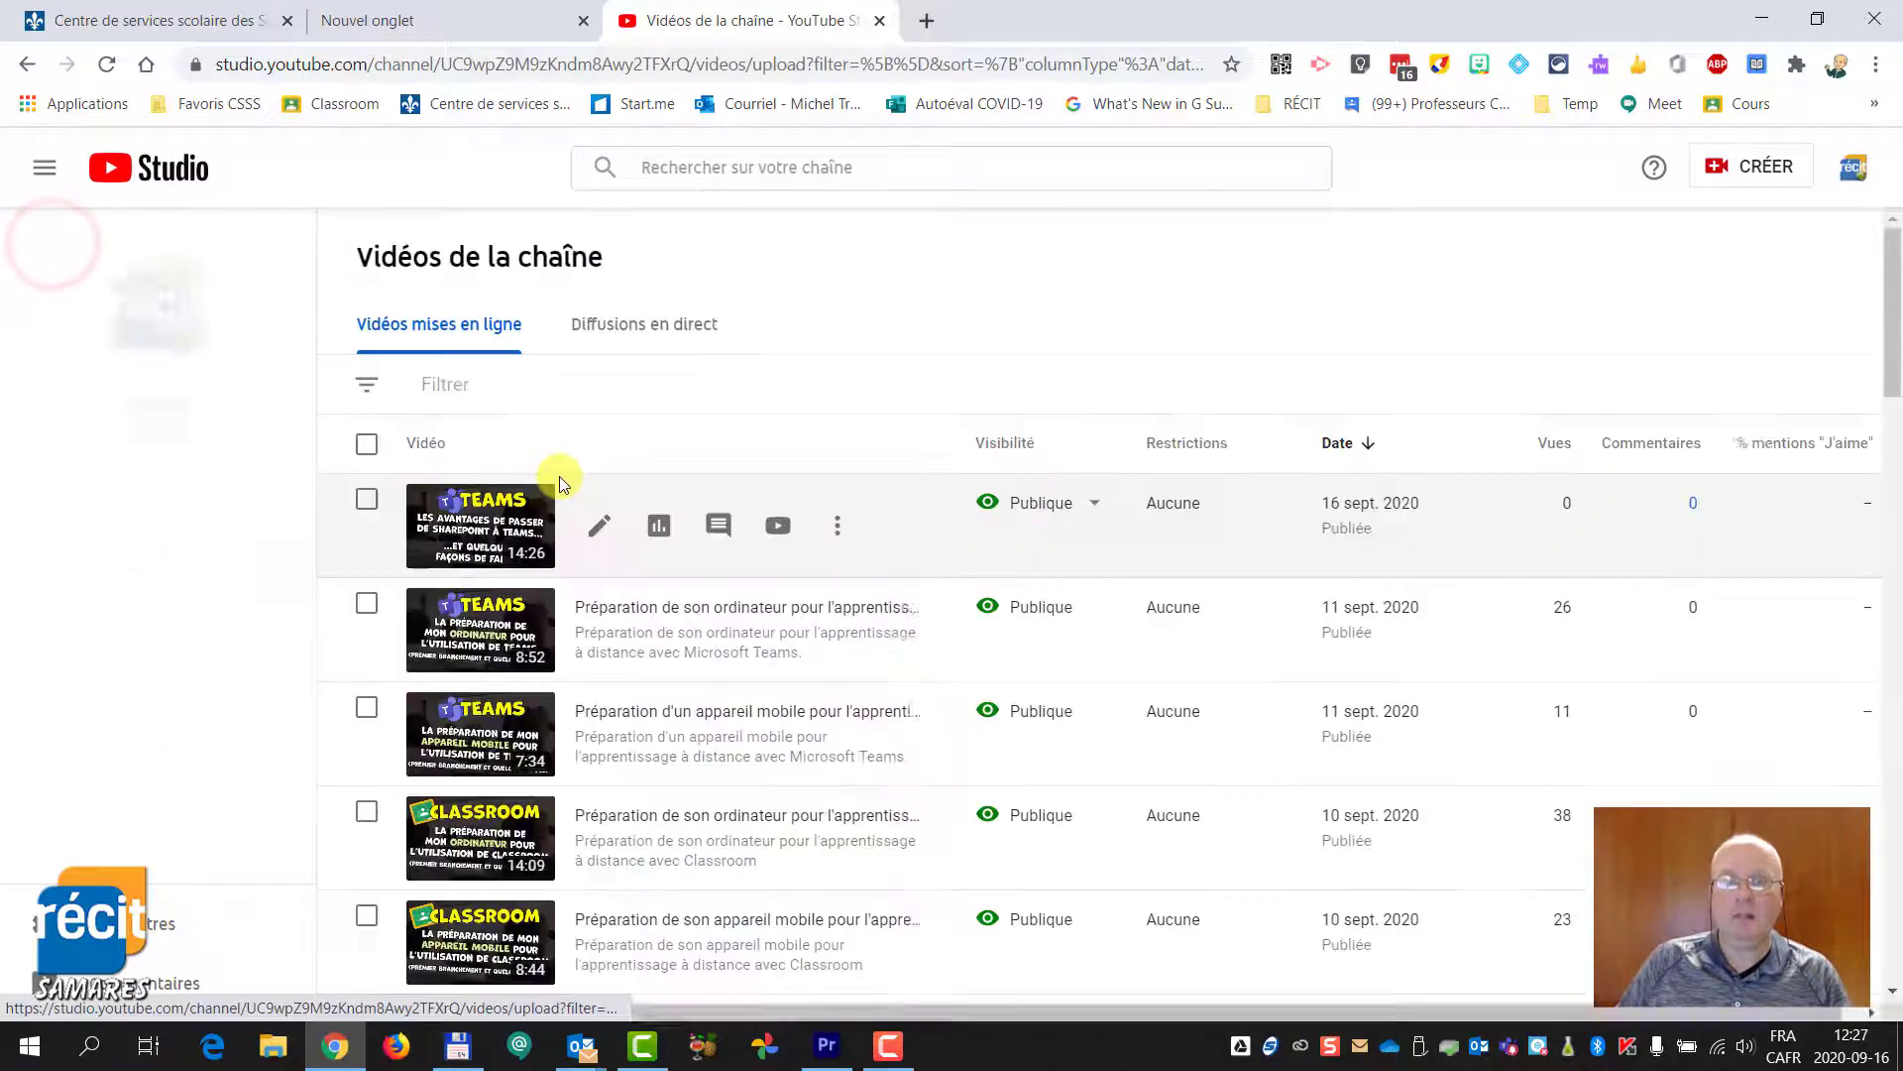
left_click(838, 528)
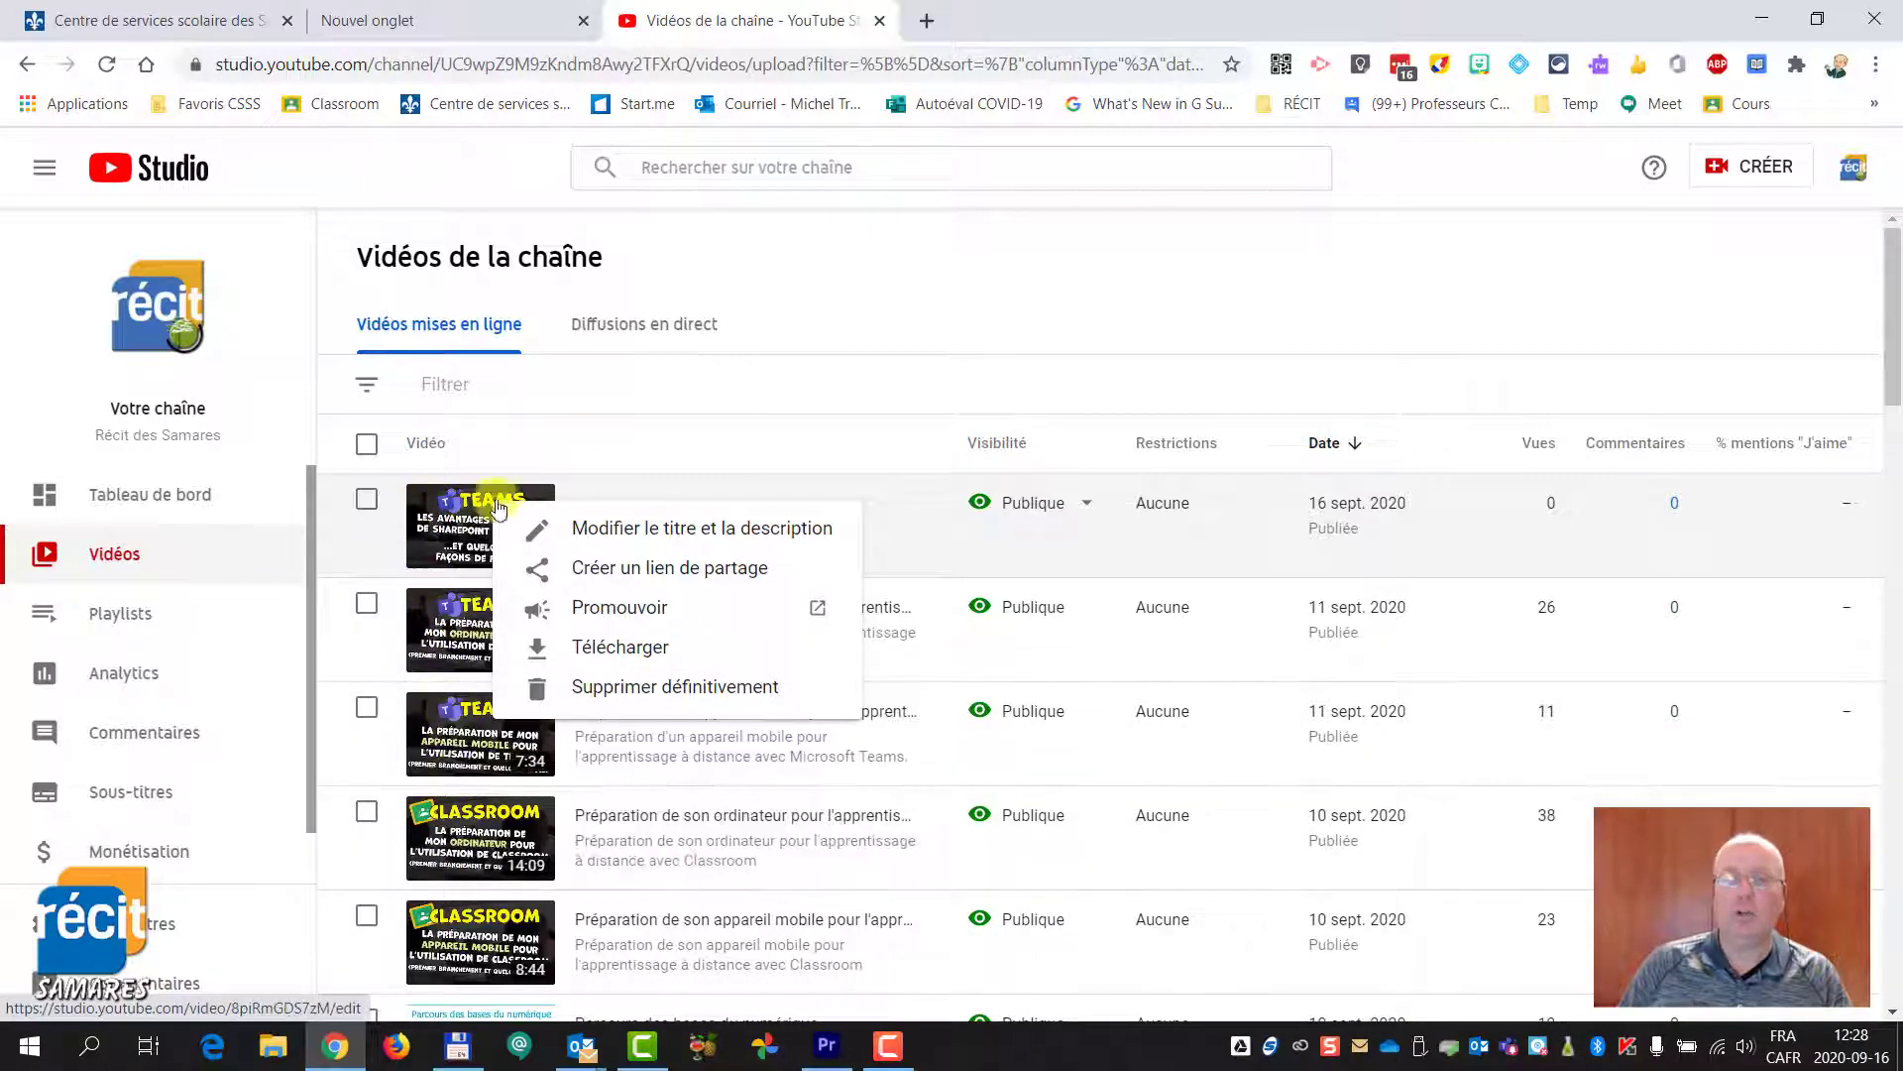
left_click(823, 319)
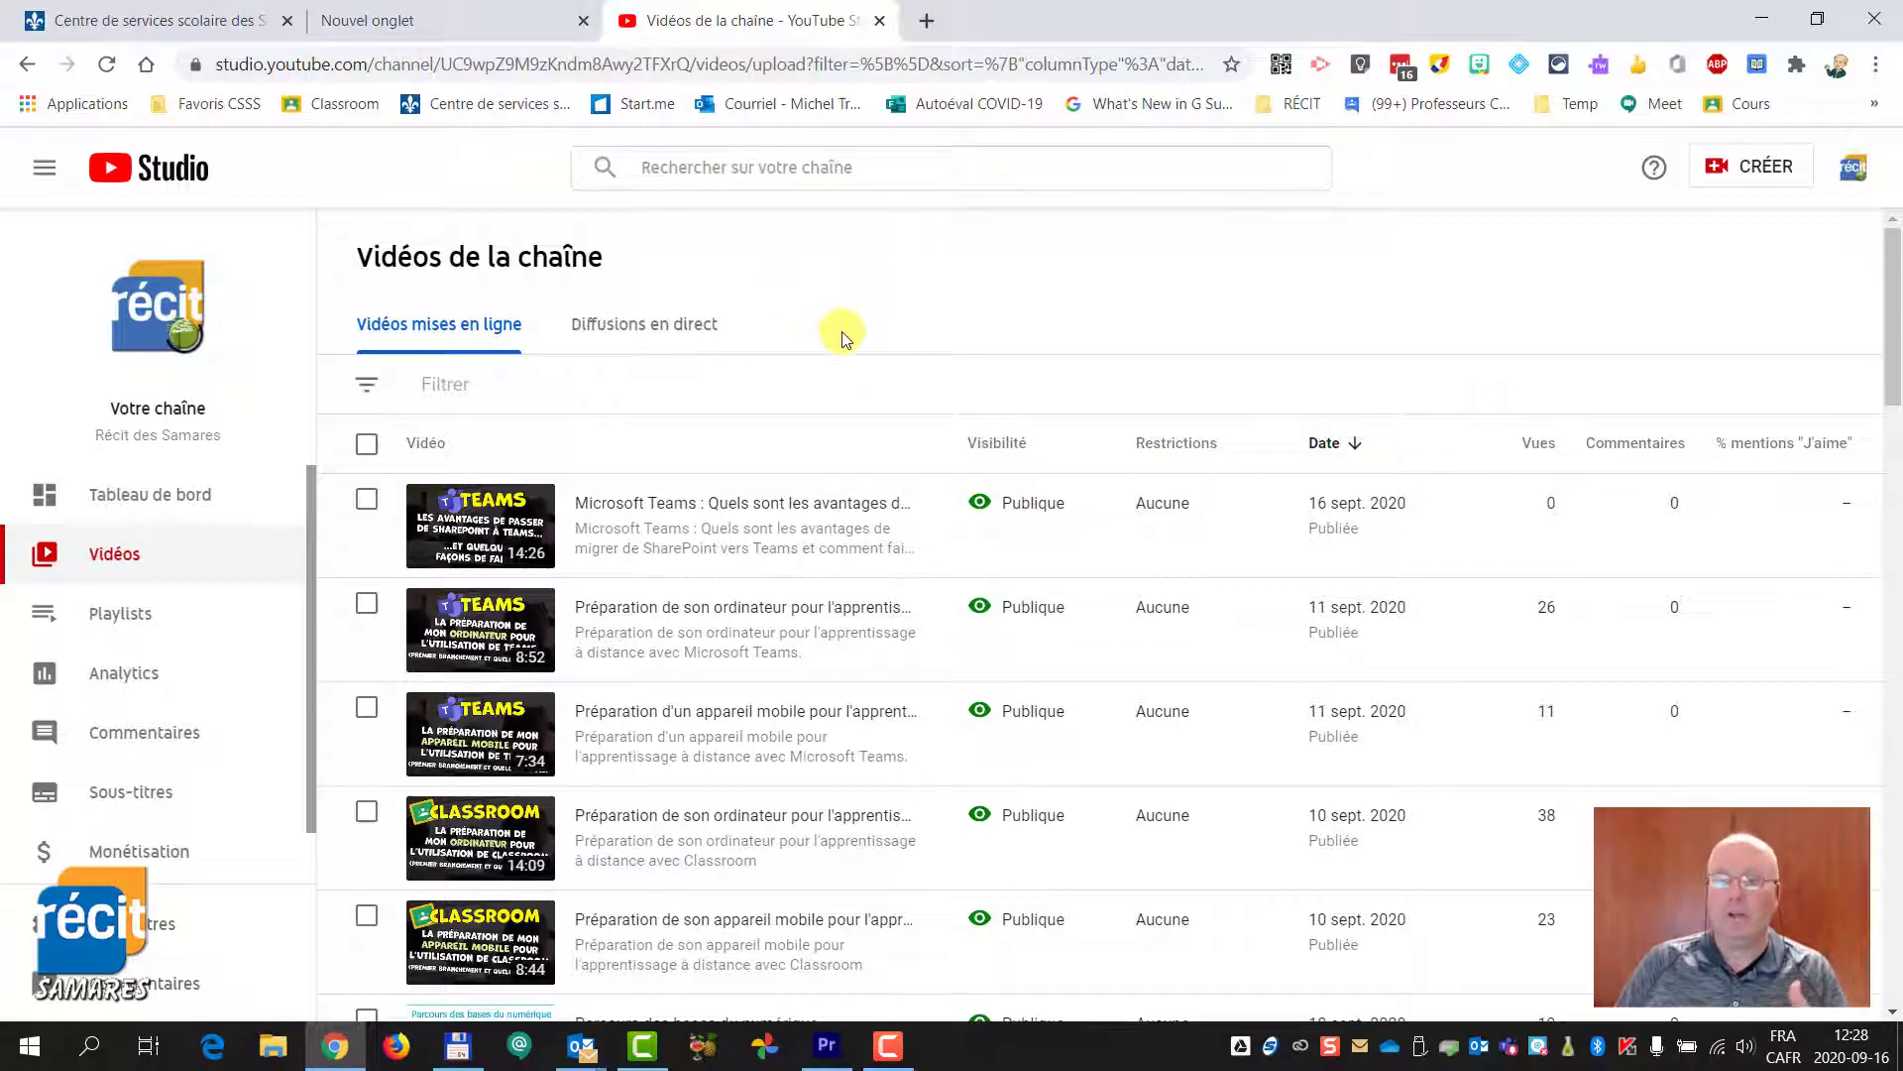
- Go to the channel's public page, open the video upload dialog and close it without selecting a file
left_click(1852, 168)
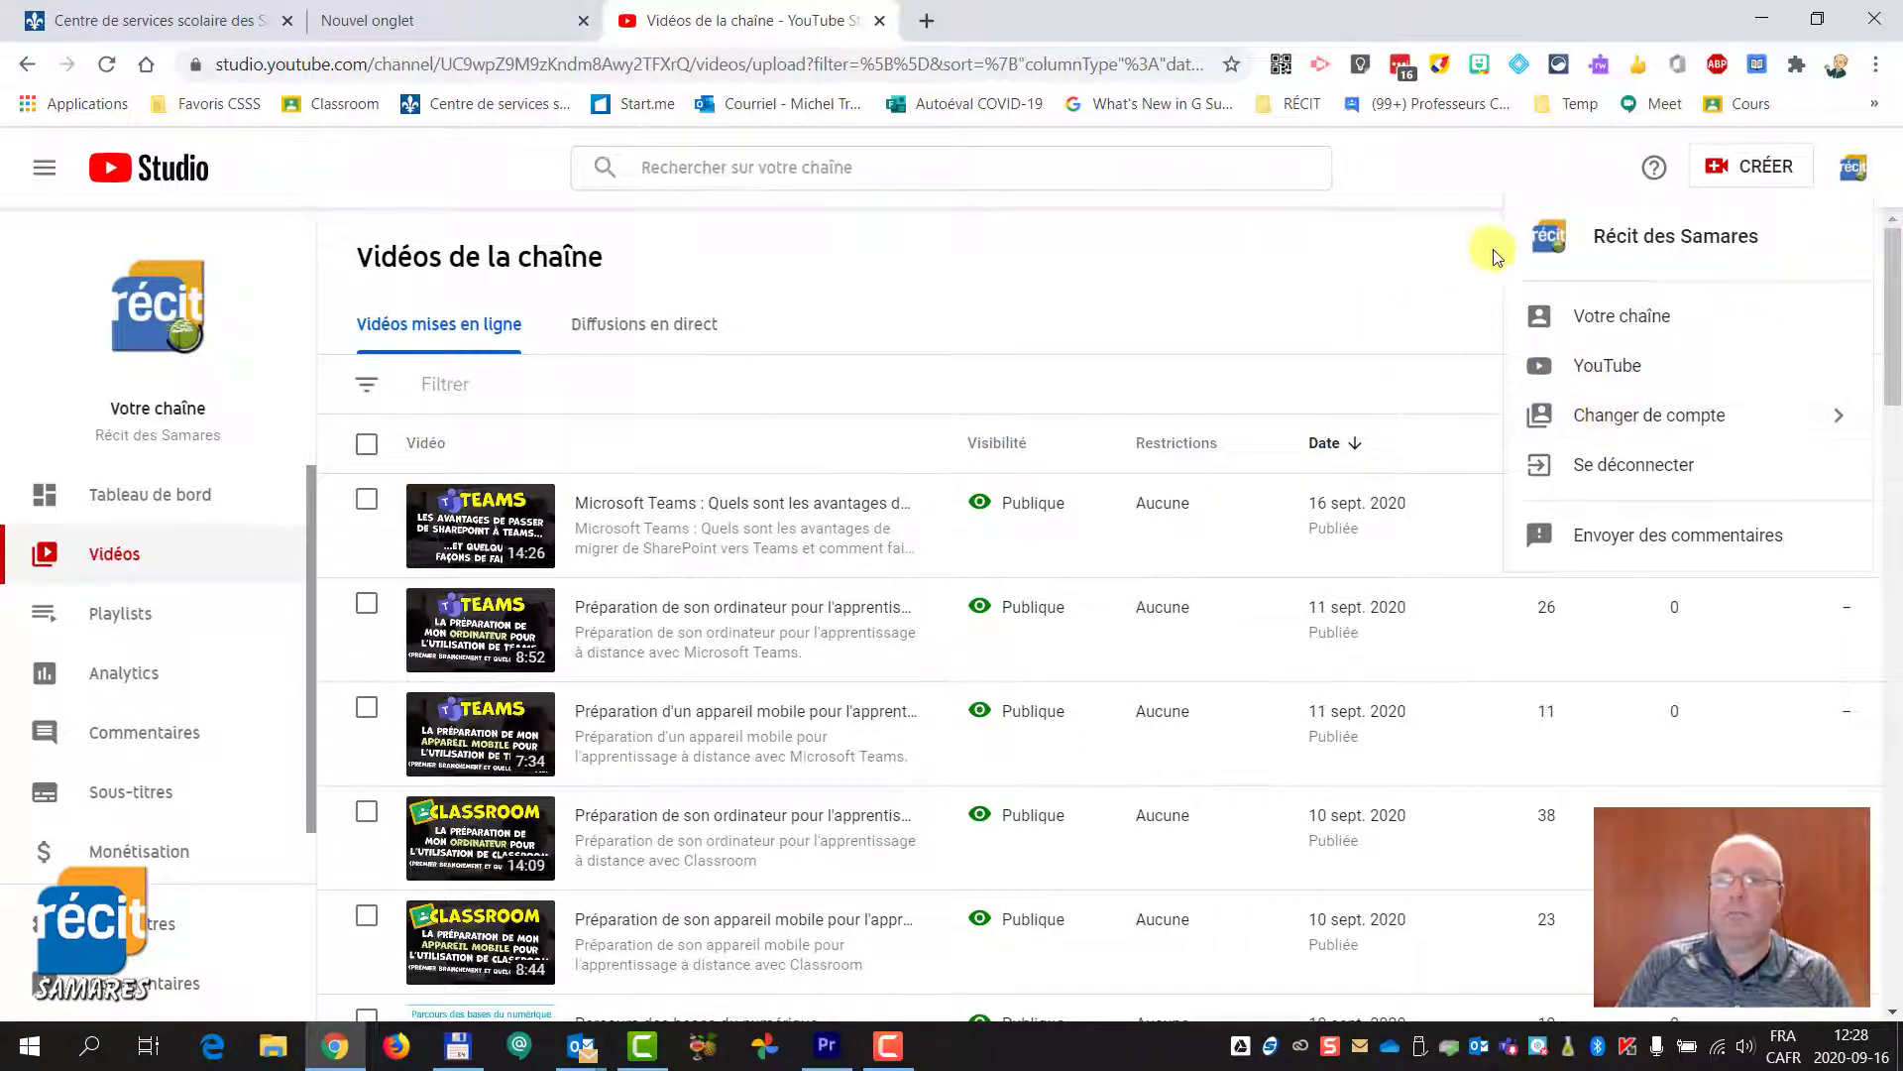
left_click(1658, 317)
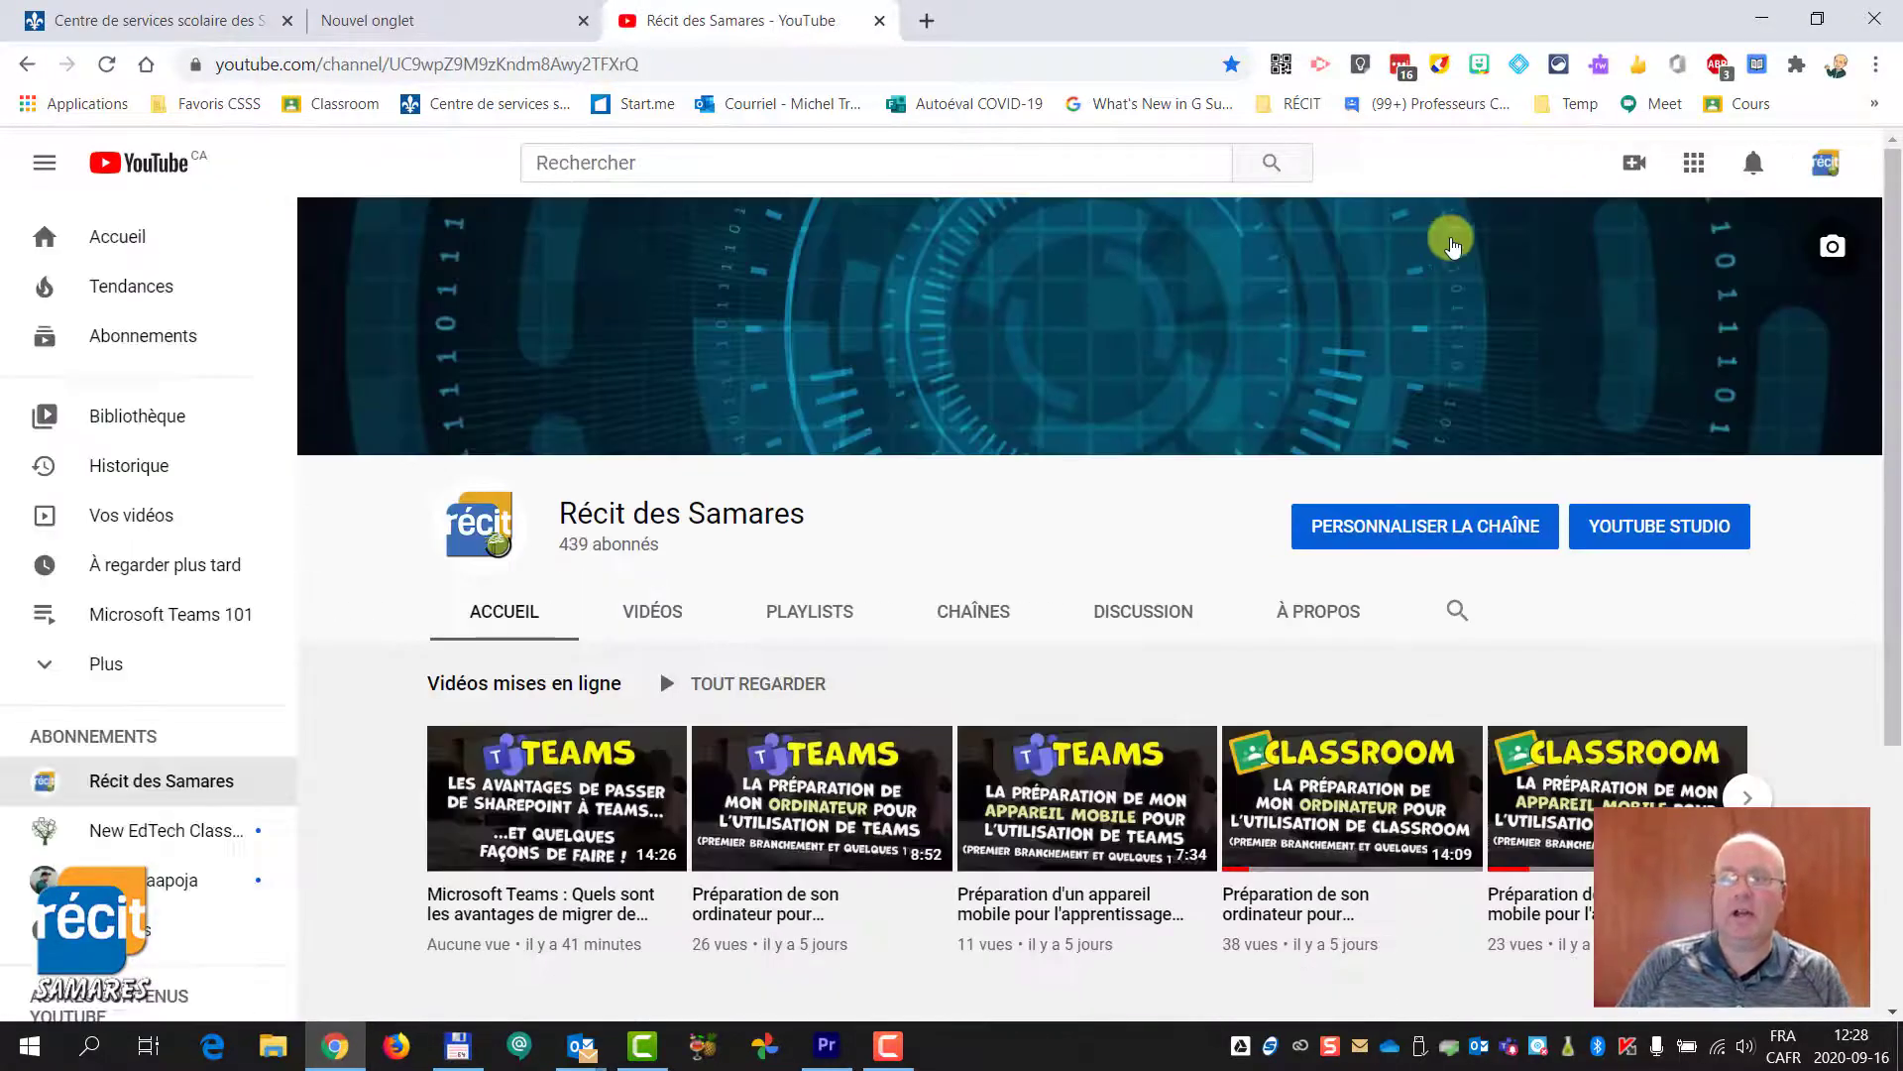
left_click(1634, 167)
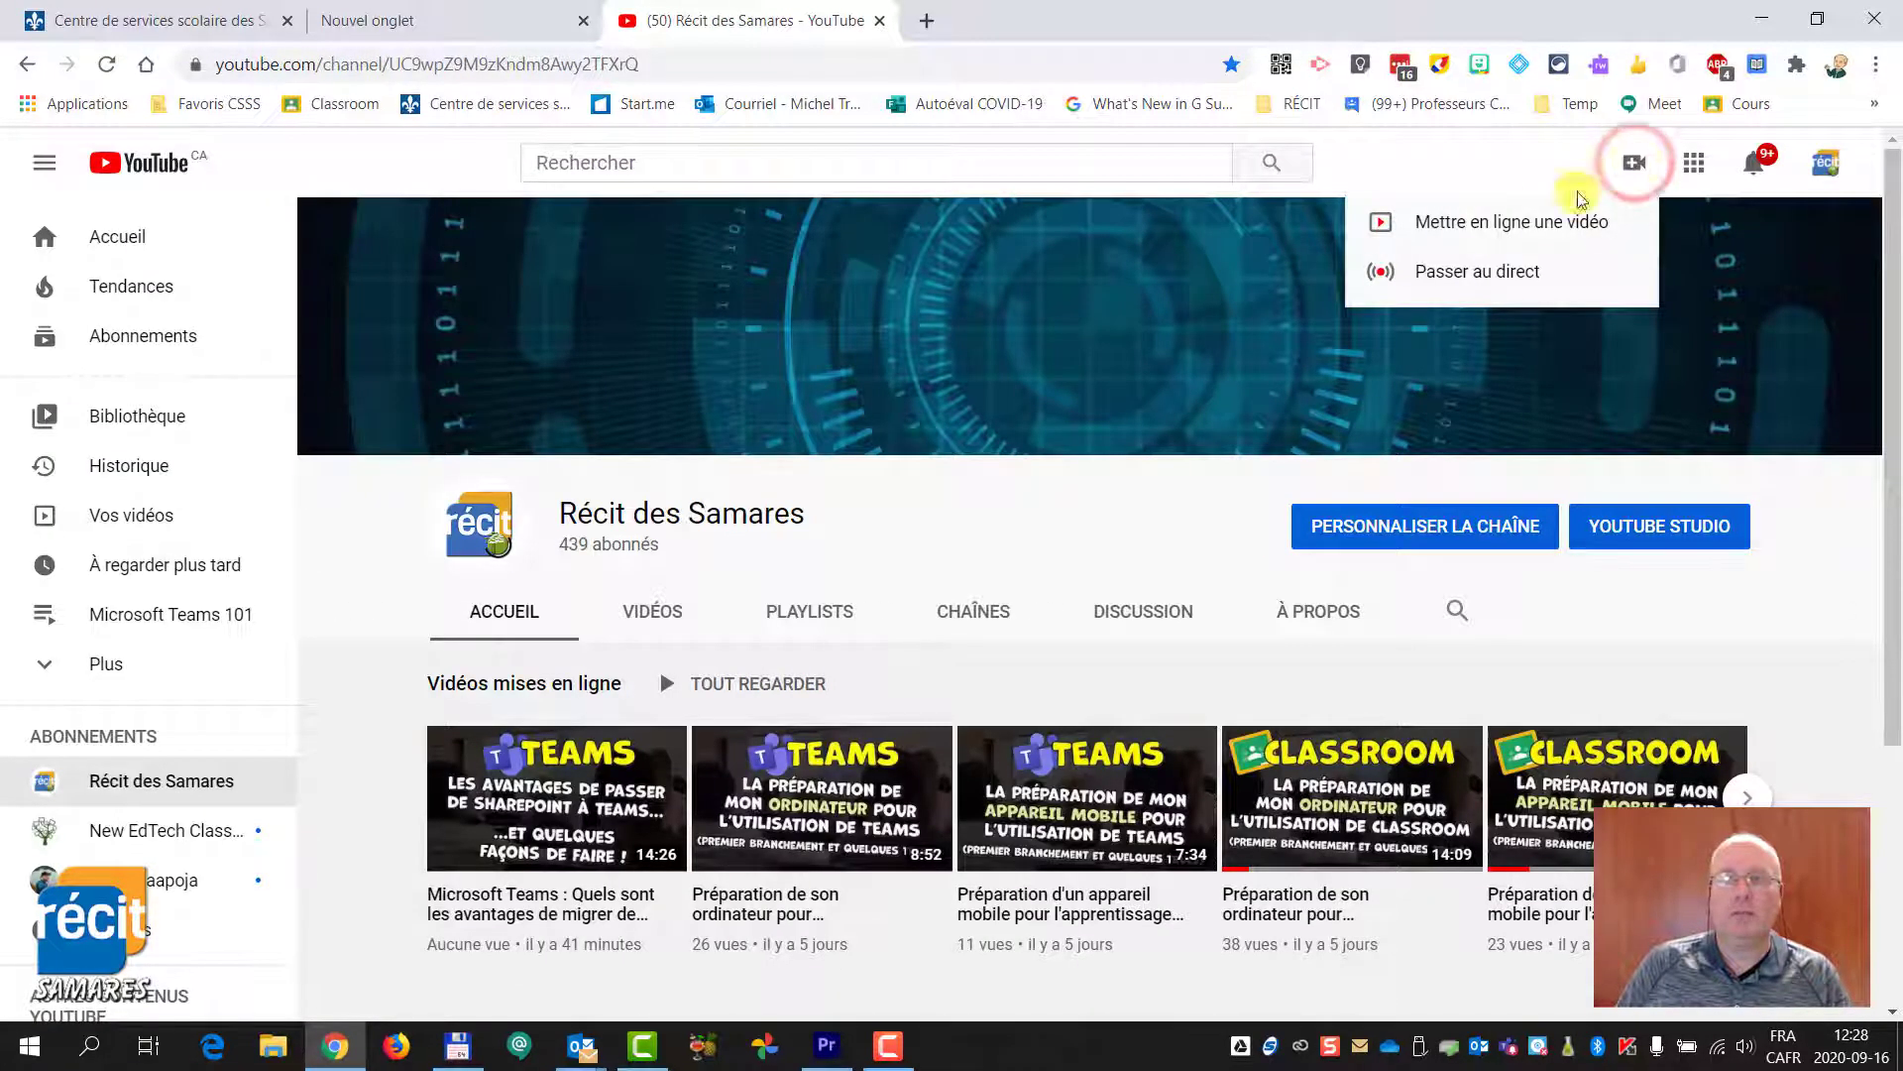
left_click(1539, 224)
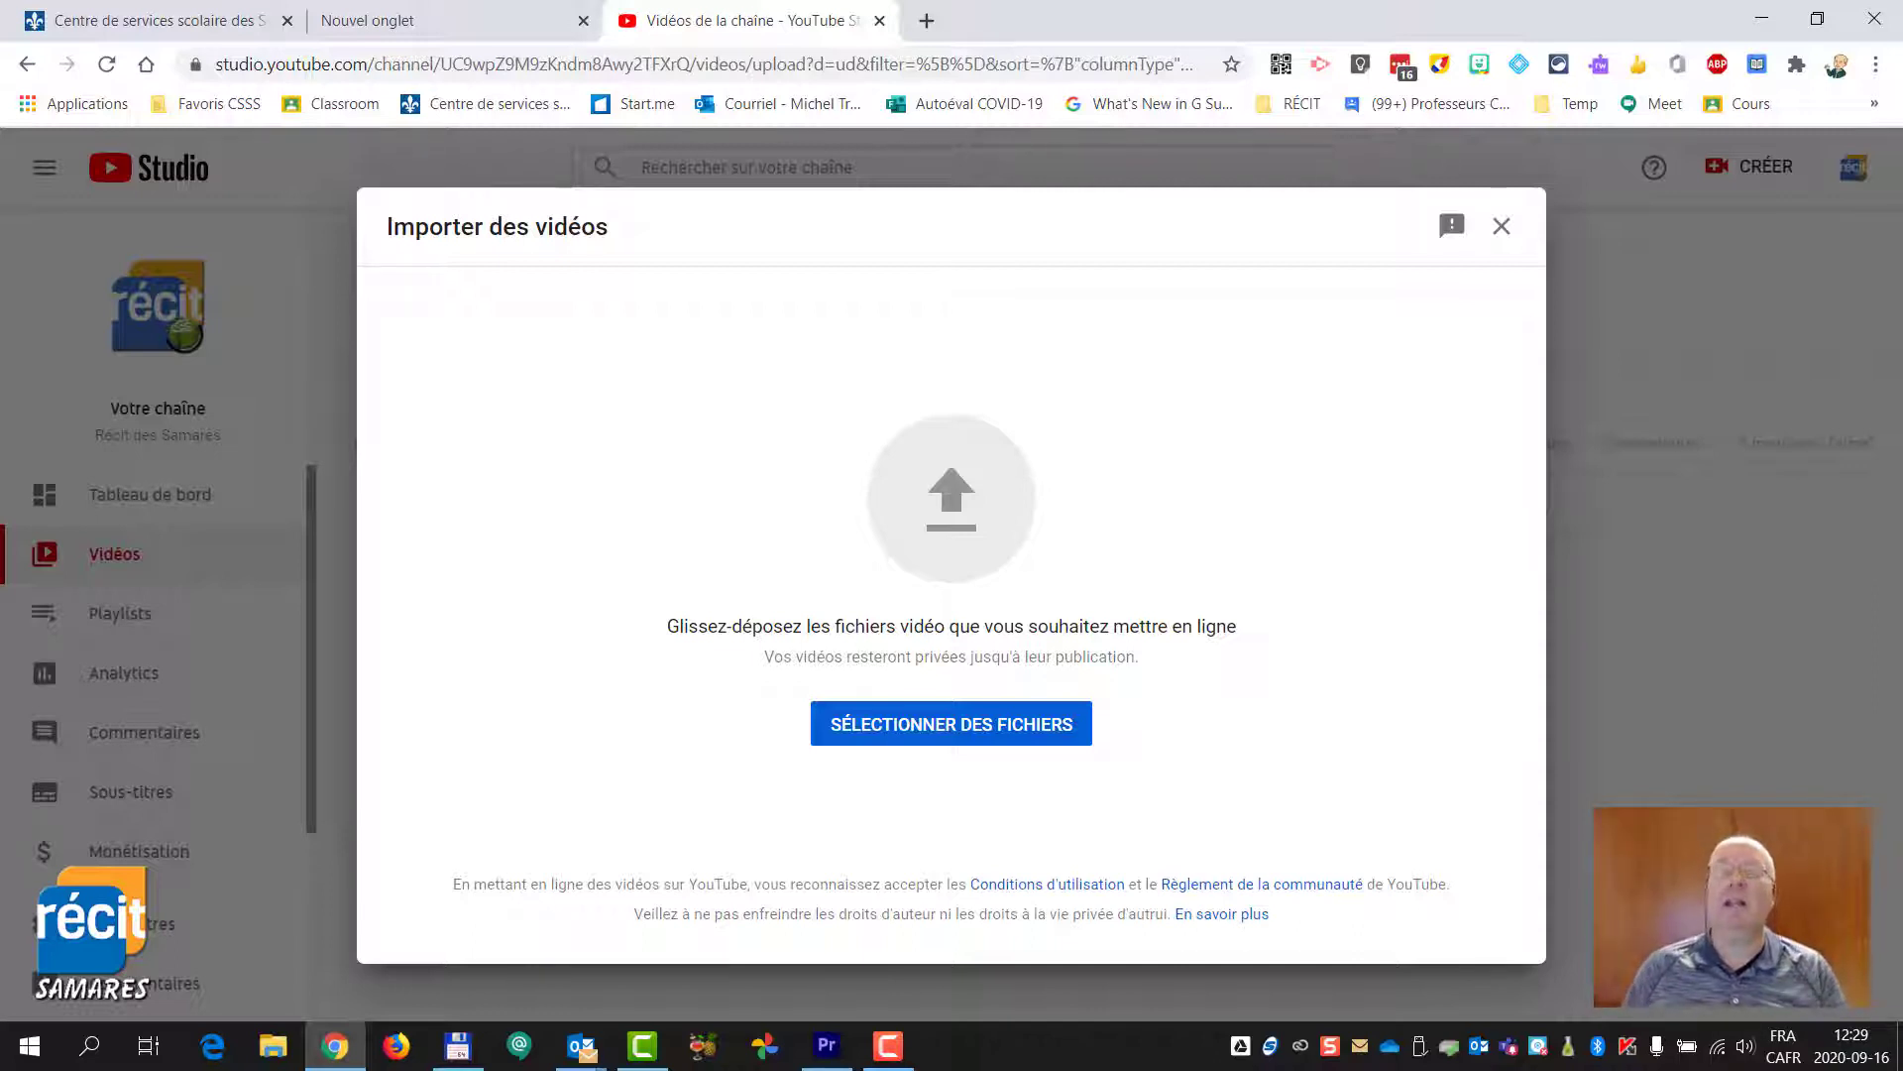
left_click(1501, 226)
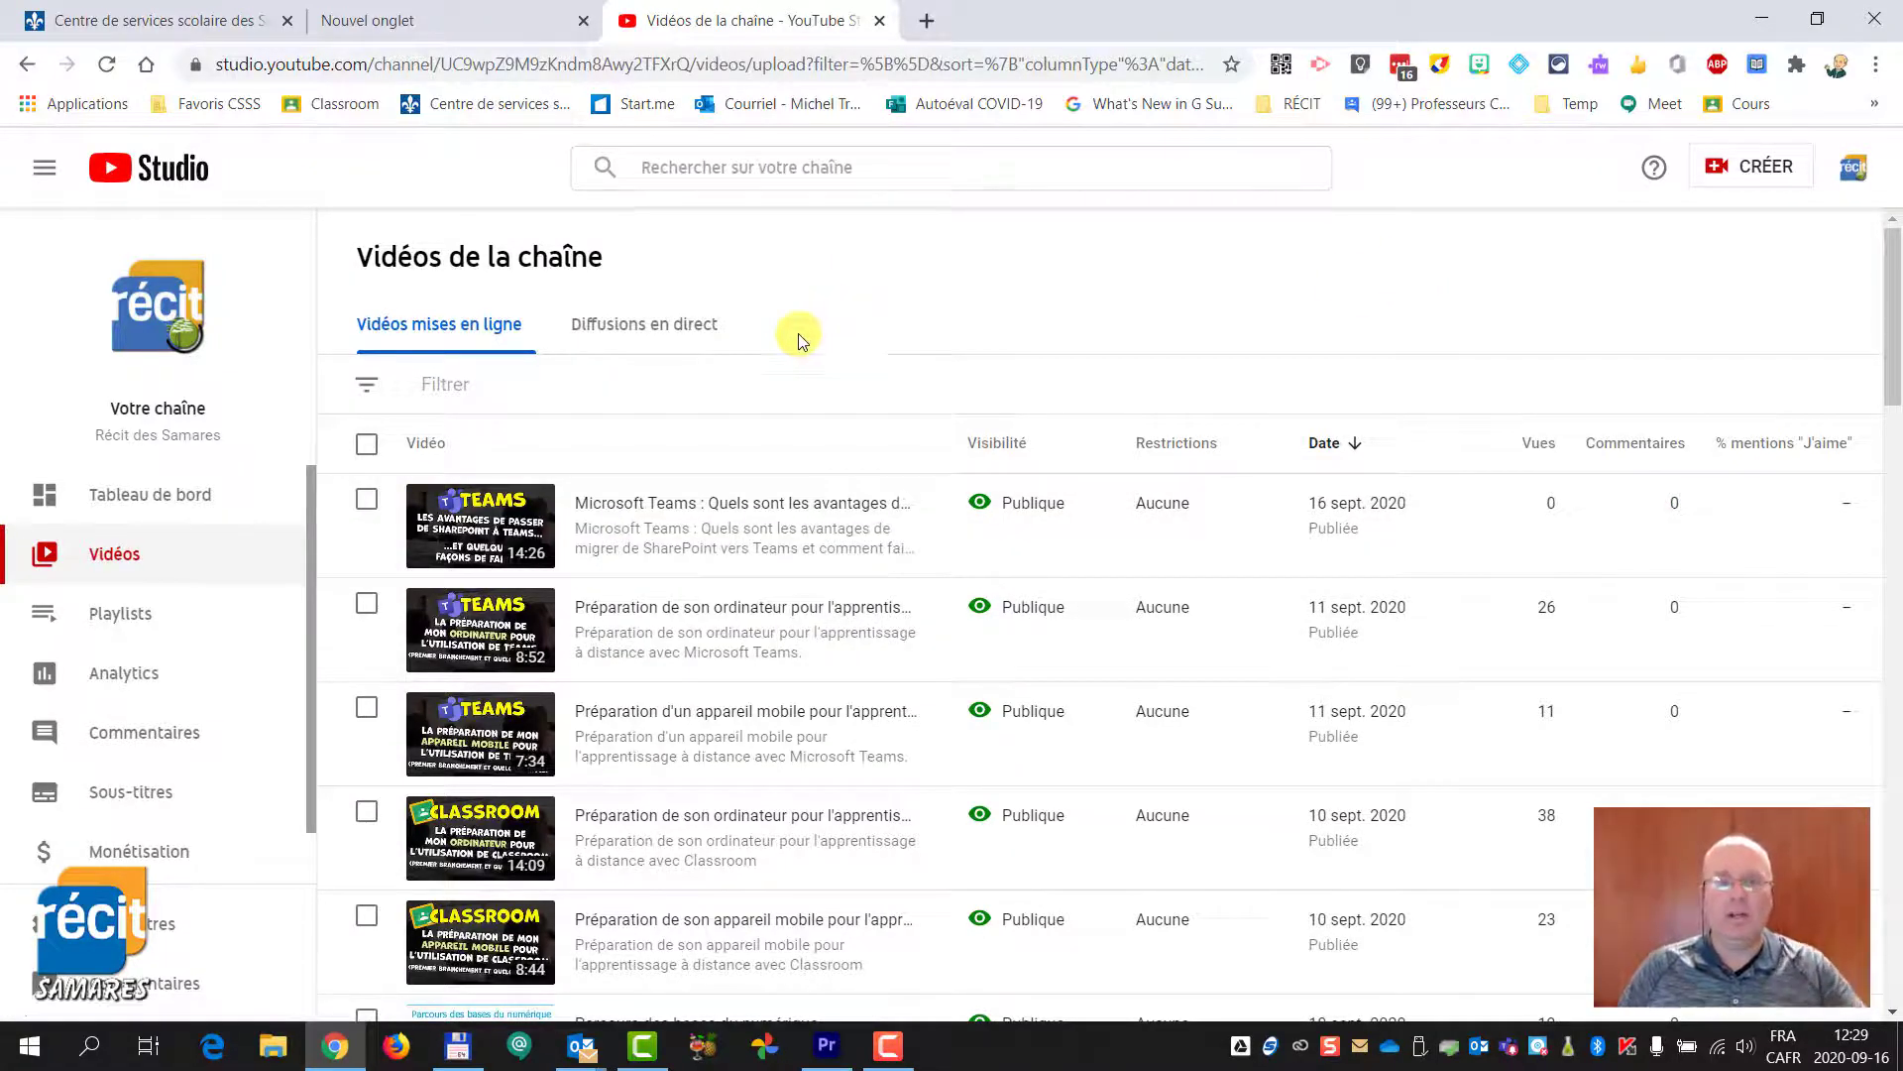
- Examine the SharePoint to Teams video's details and the Communauté section of the Studio settings, and return to the channel videos
left_click(507, 535)
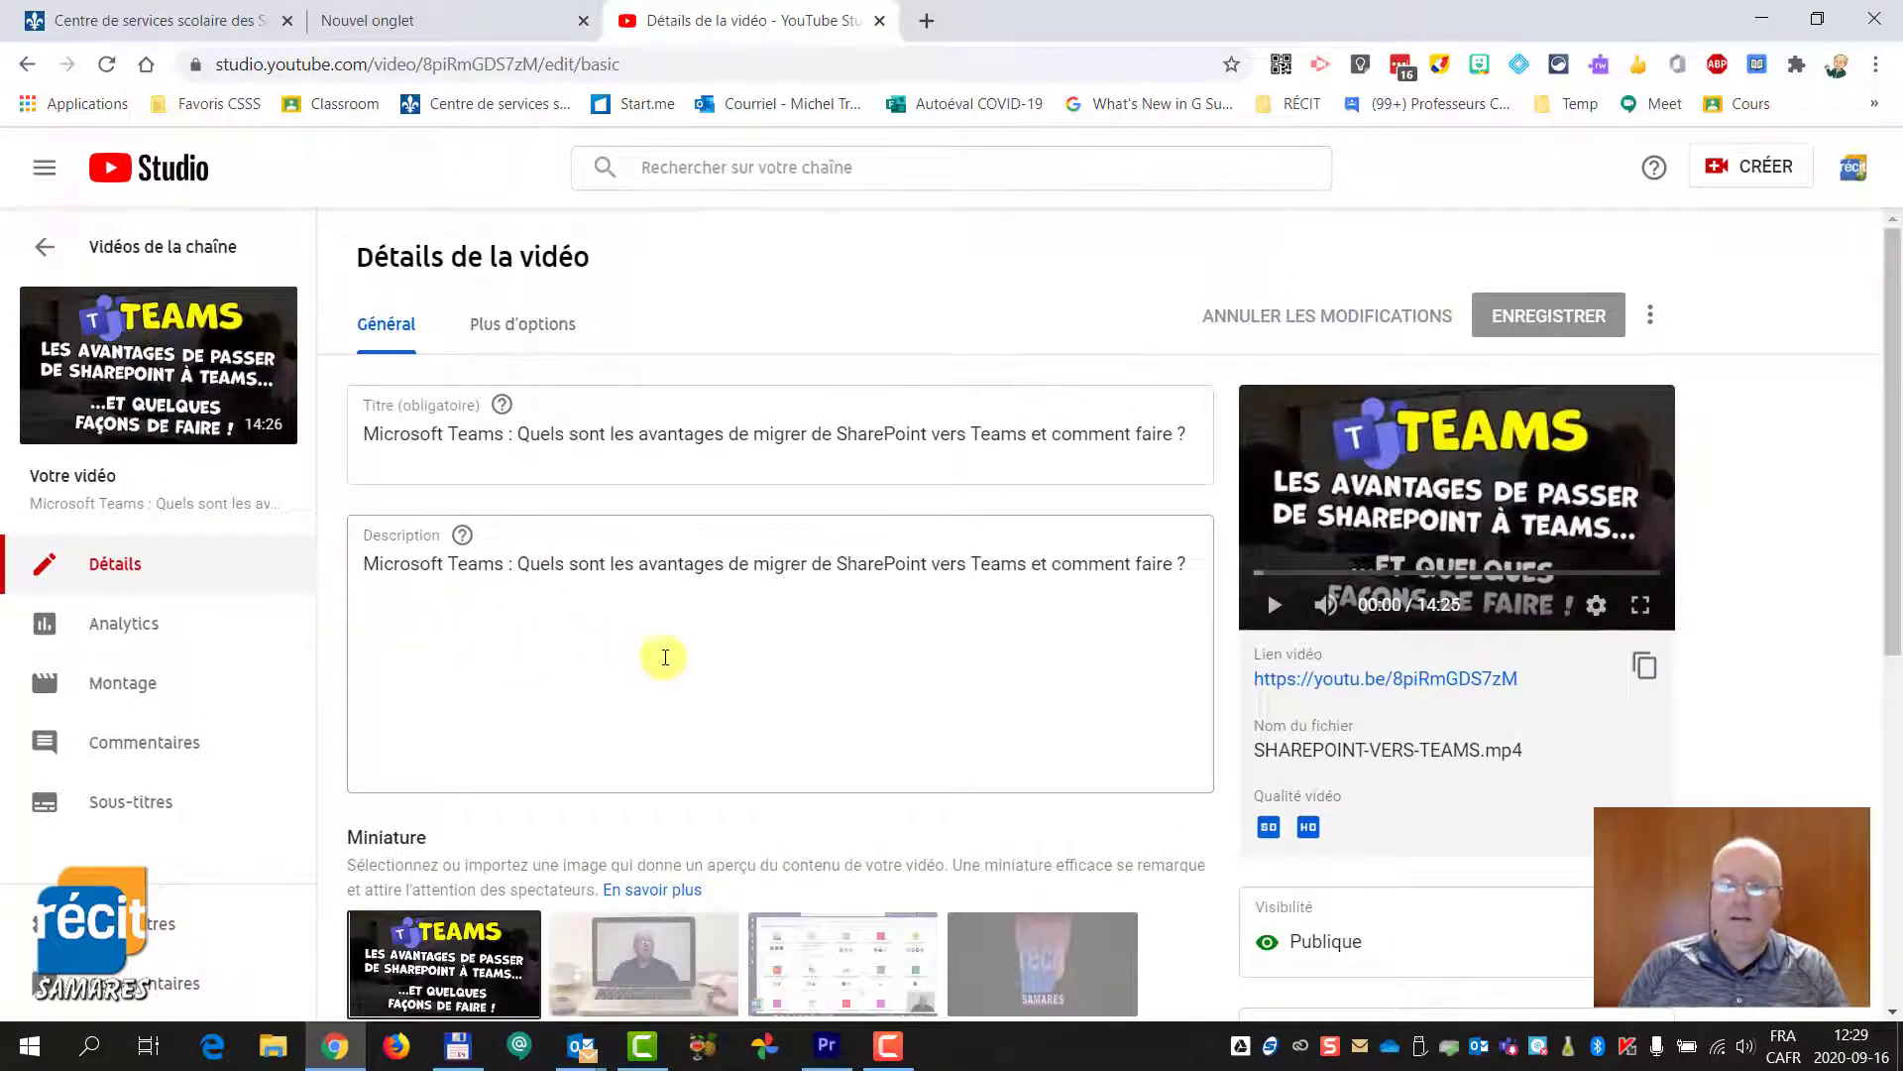
left_click(119, 923)
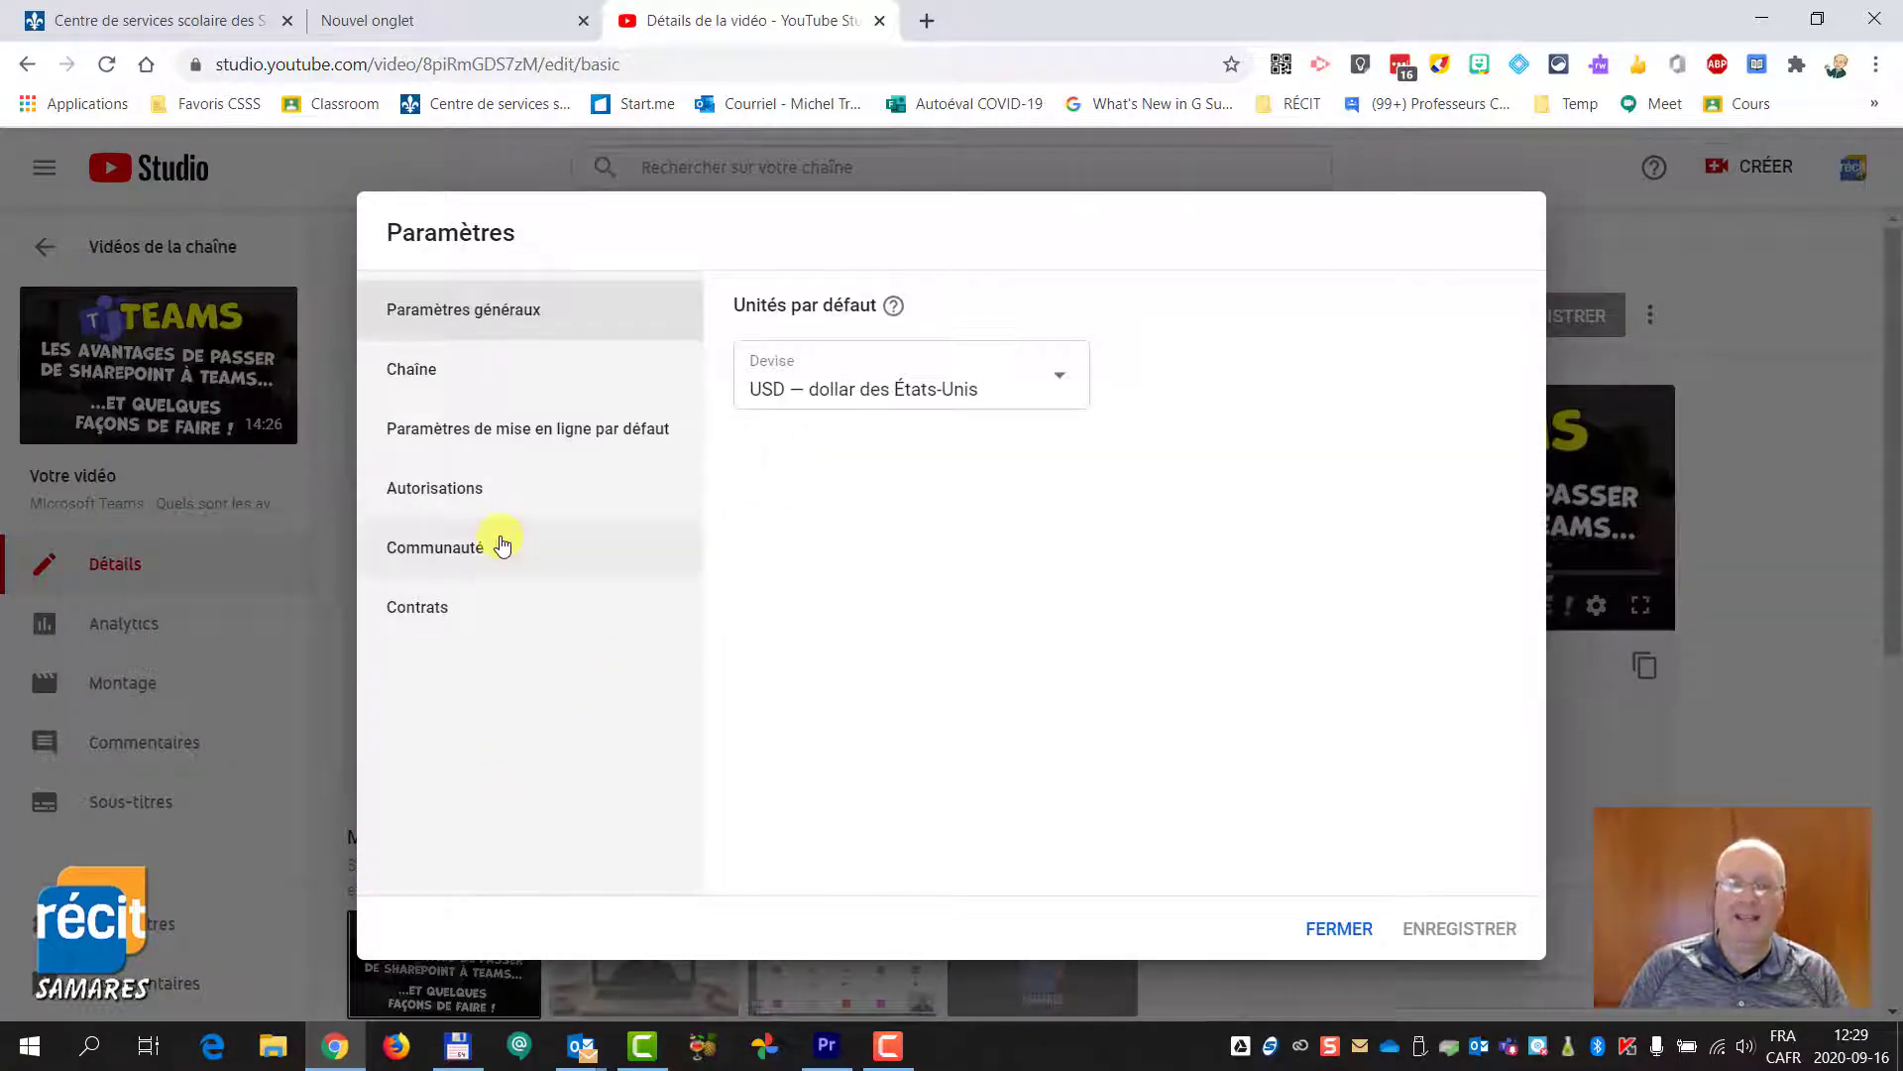
left_click(472, 558)
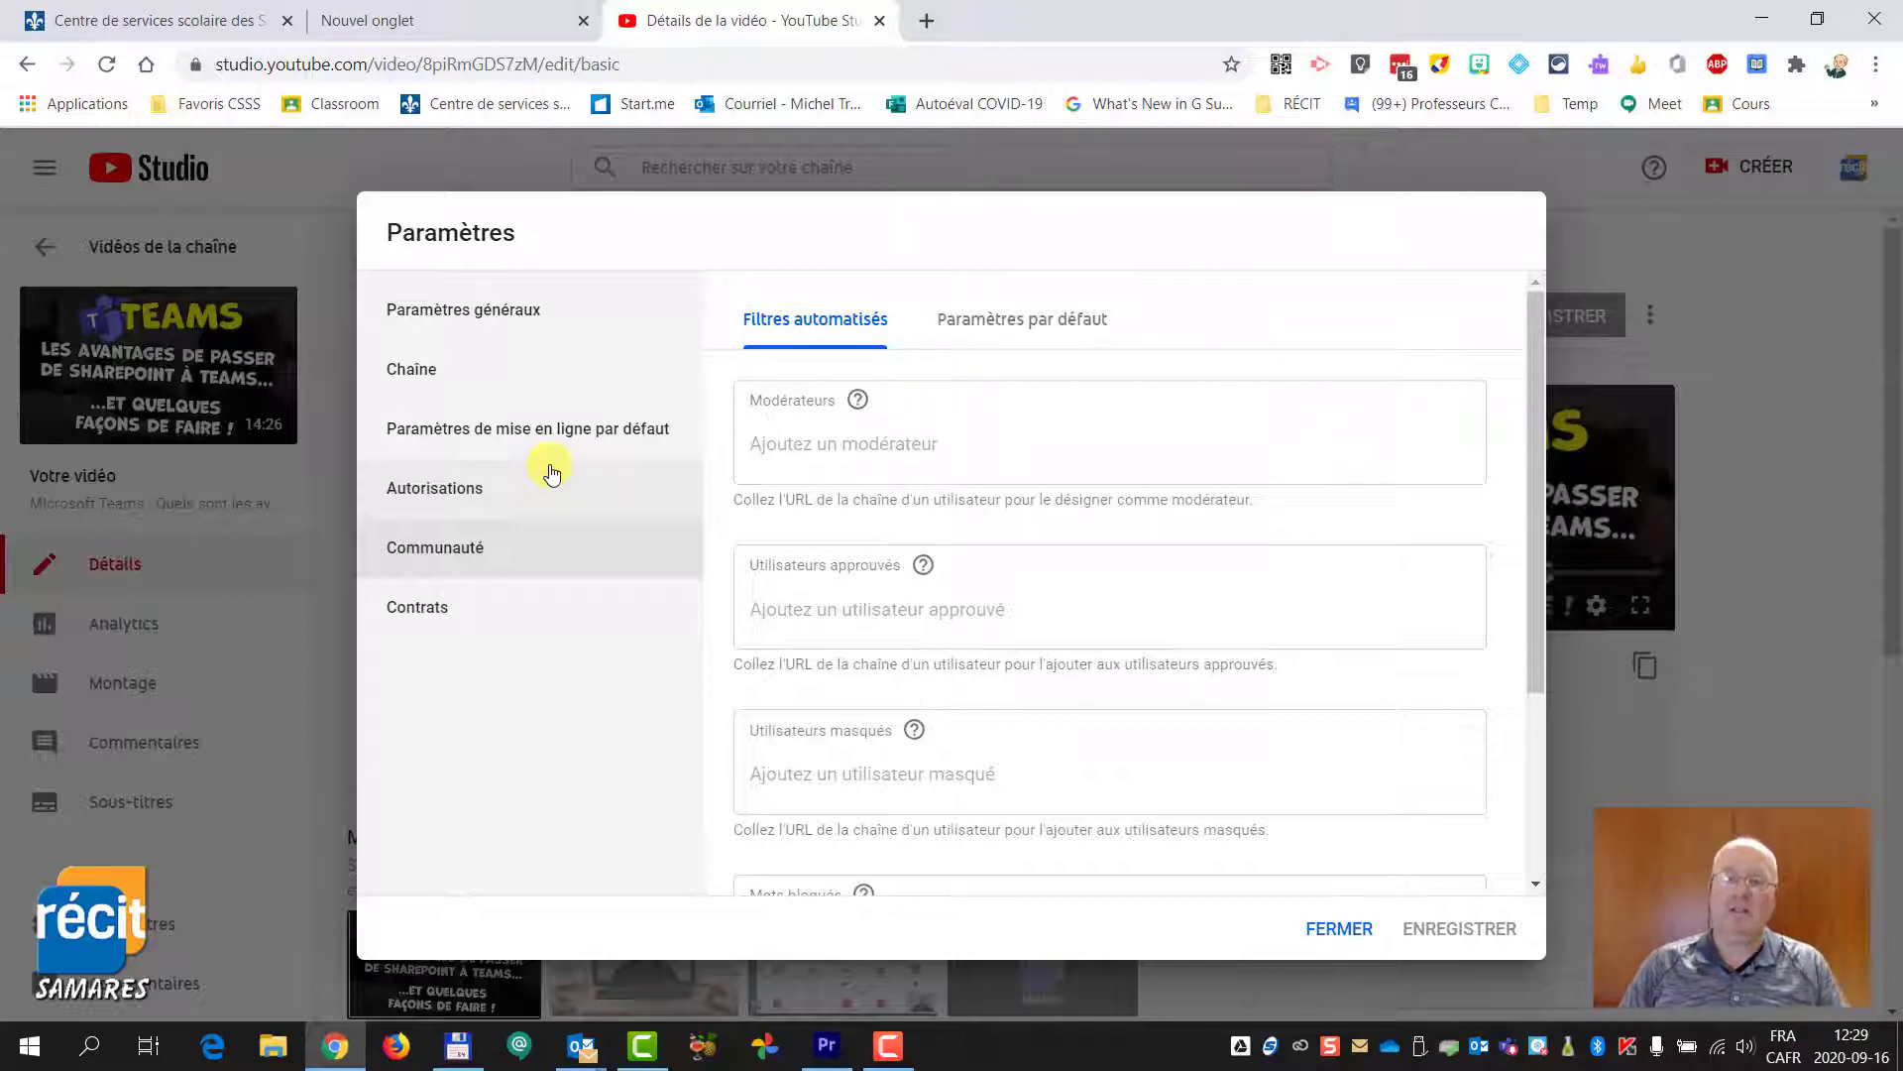
left_click(1337, 933)
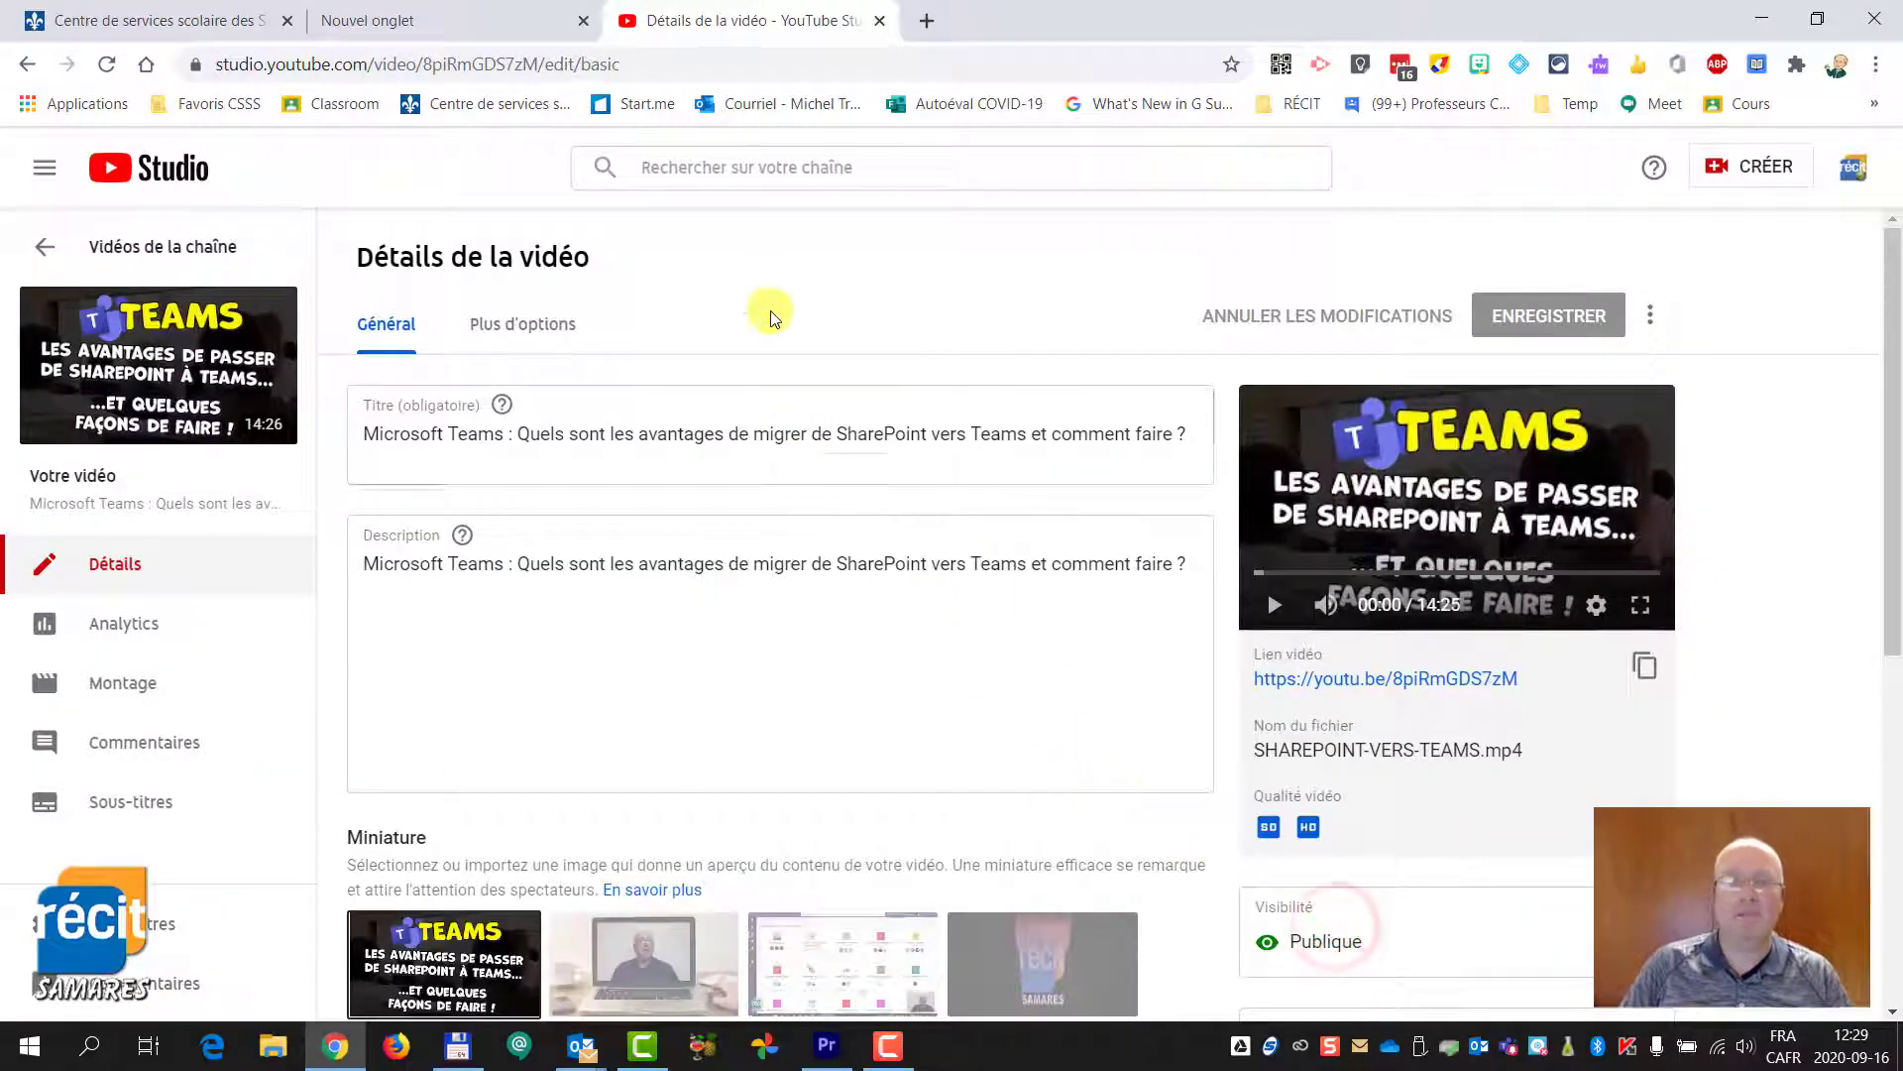
left_click(47, 248)
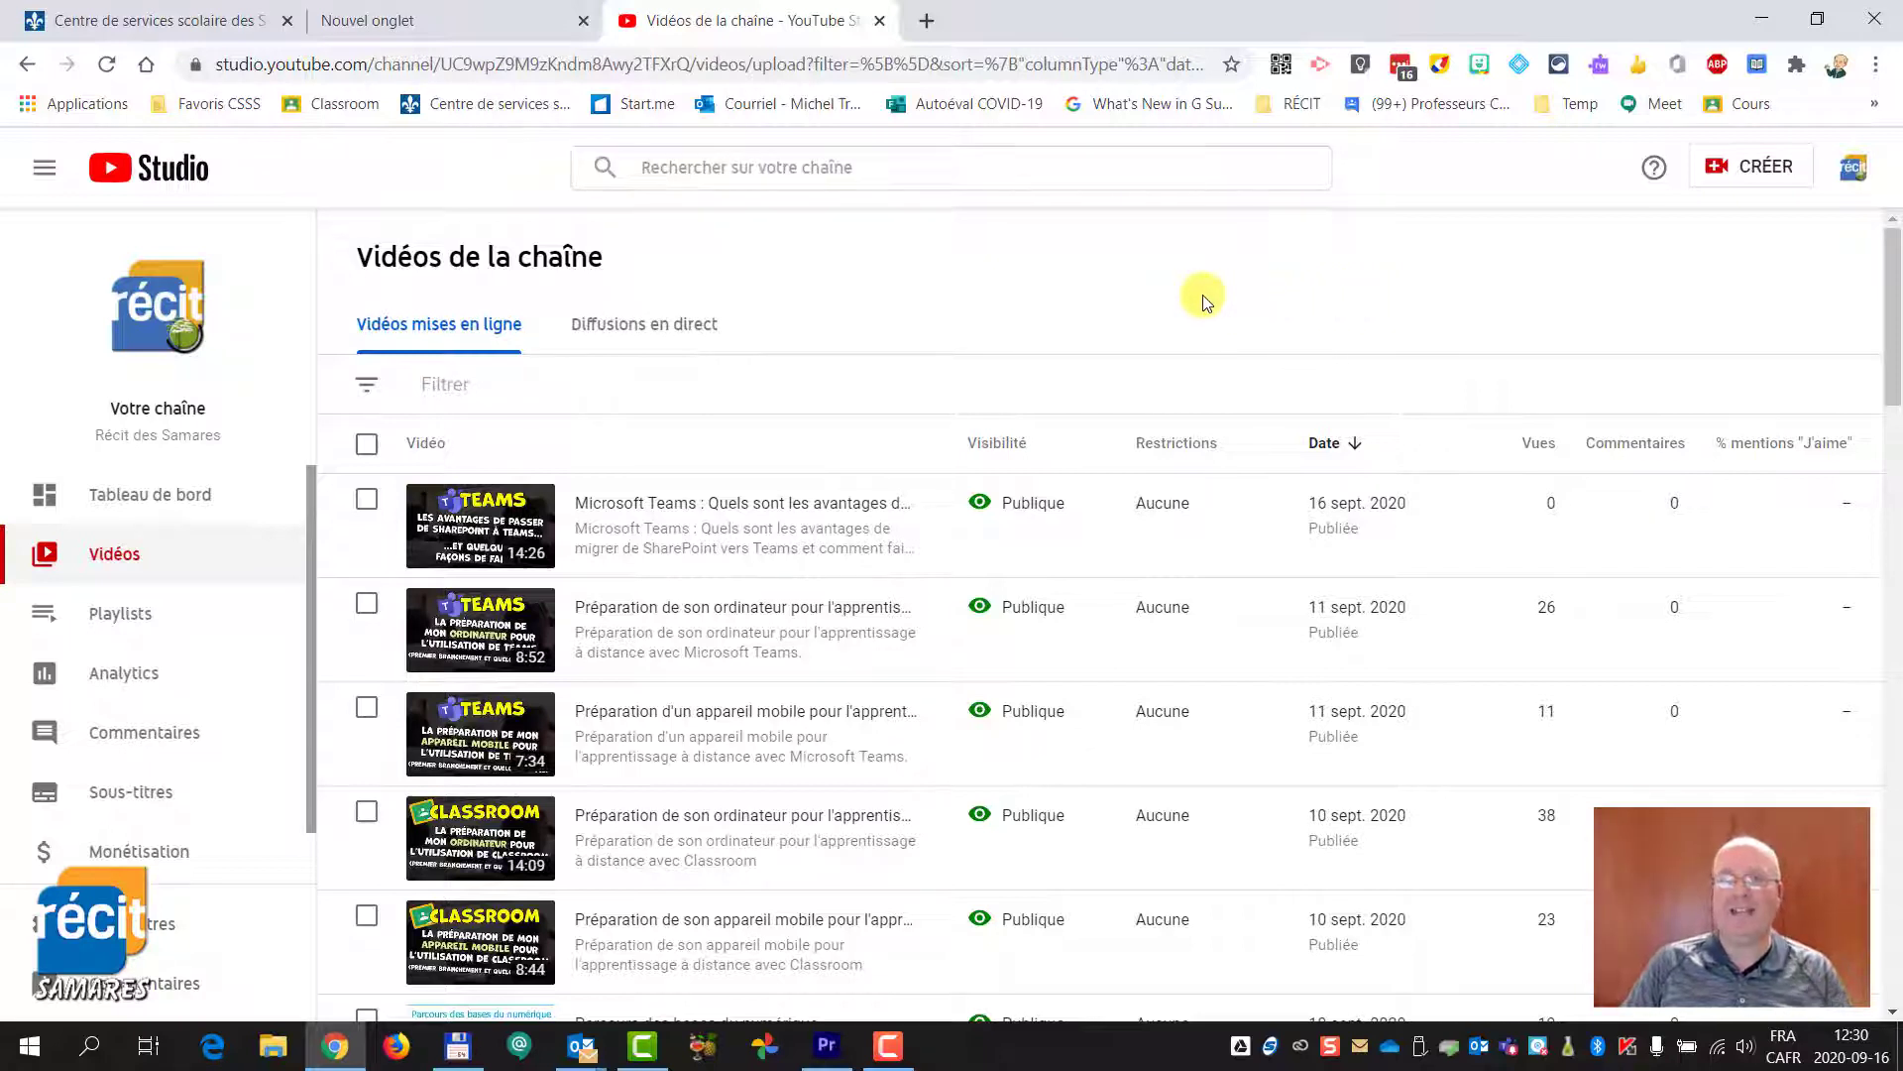
- Switch to the personal channel with 6 subscribers listed under the second cssamares account
left_click(1853, 175)
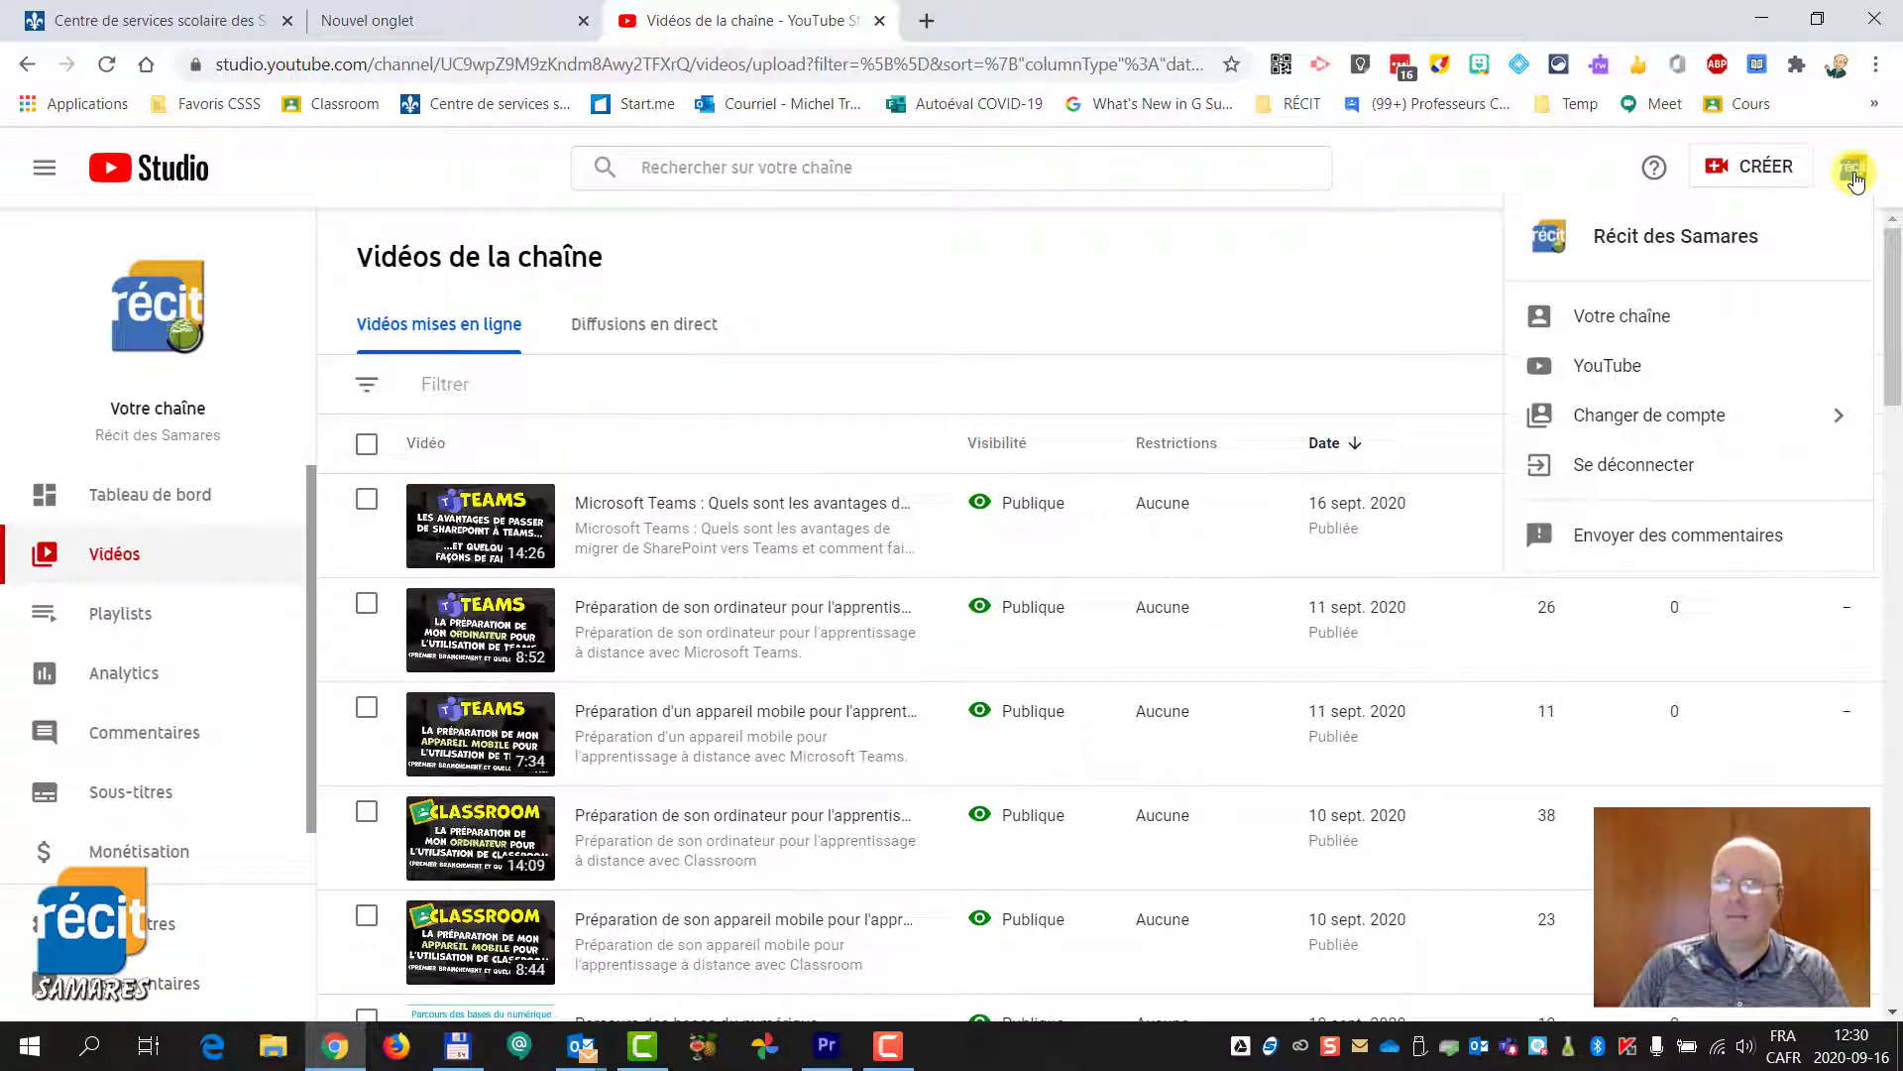
left_click(763, 309)
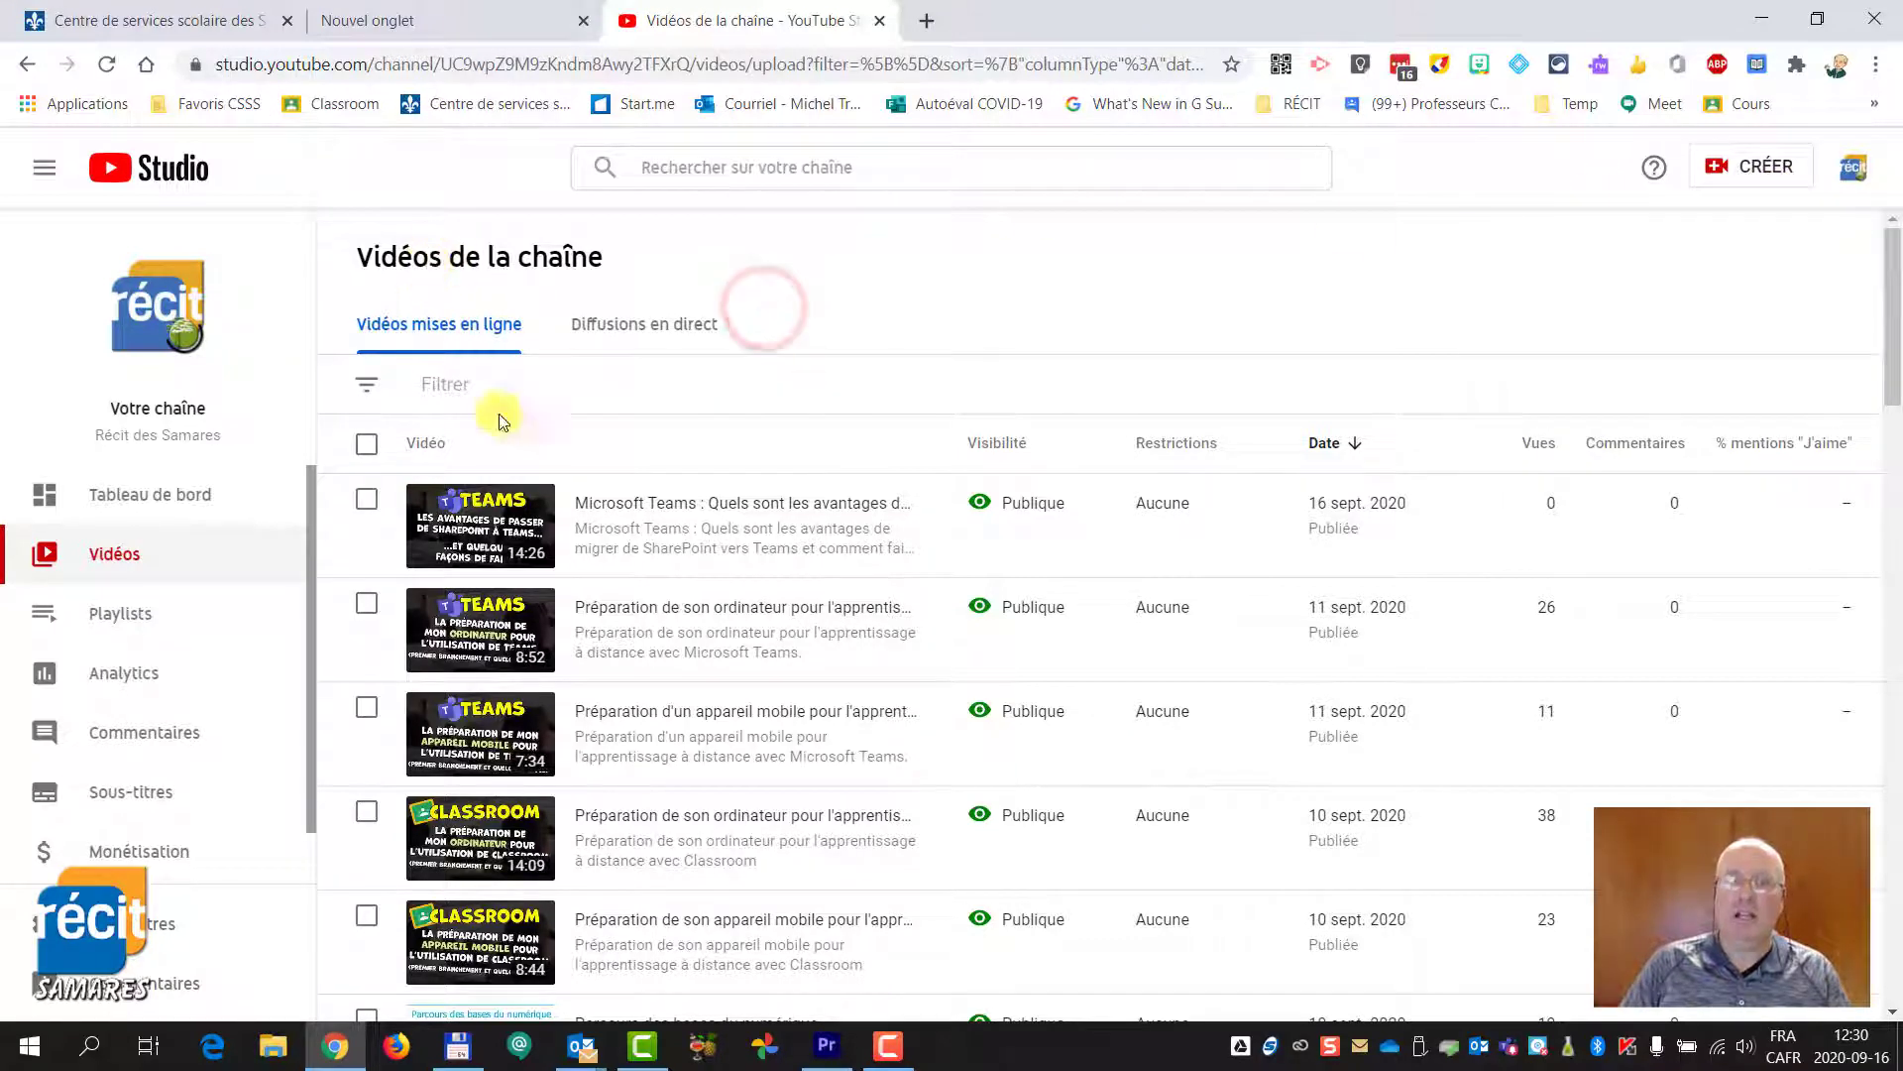
left_click(1857, 170)
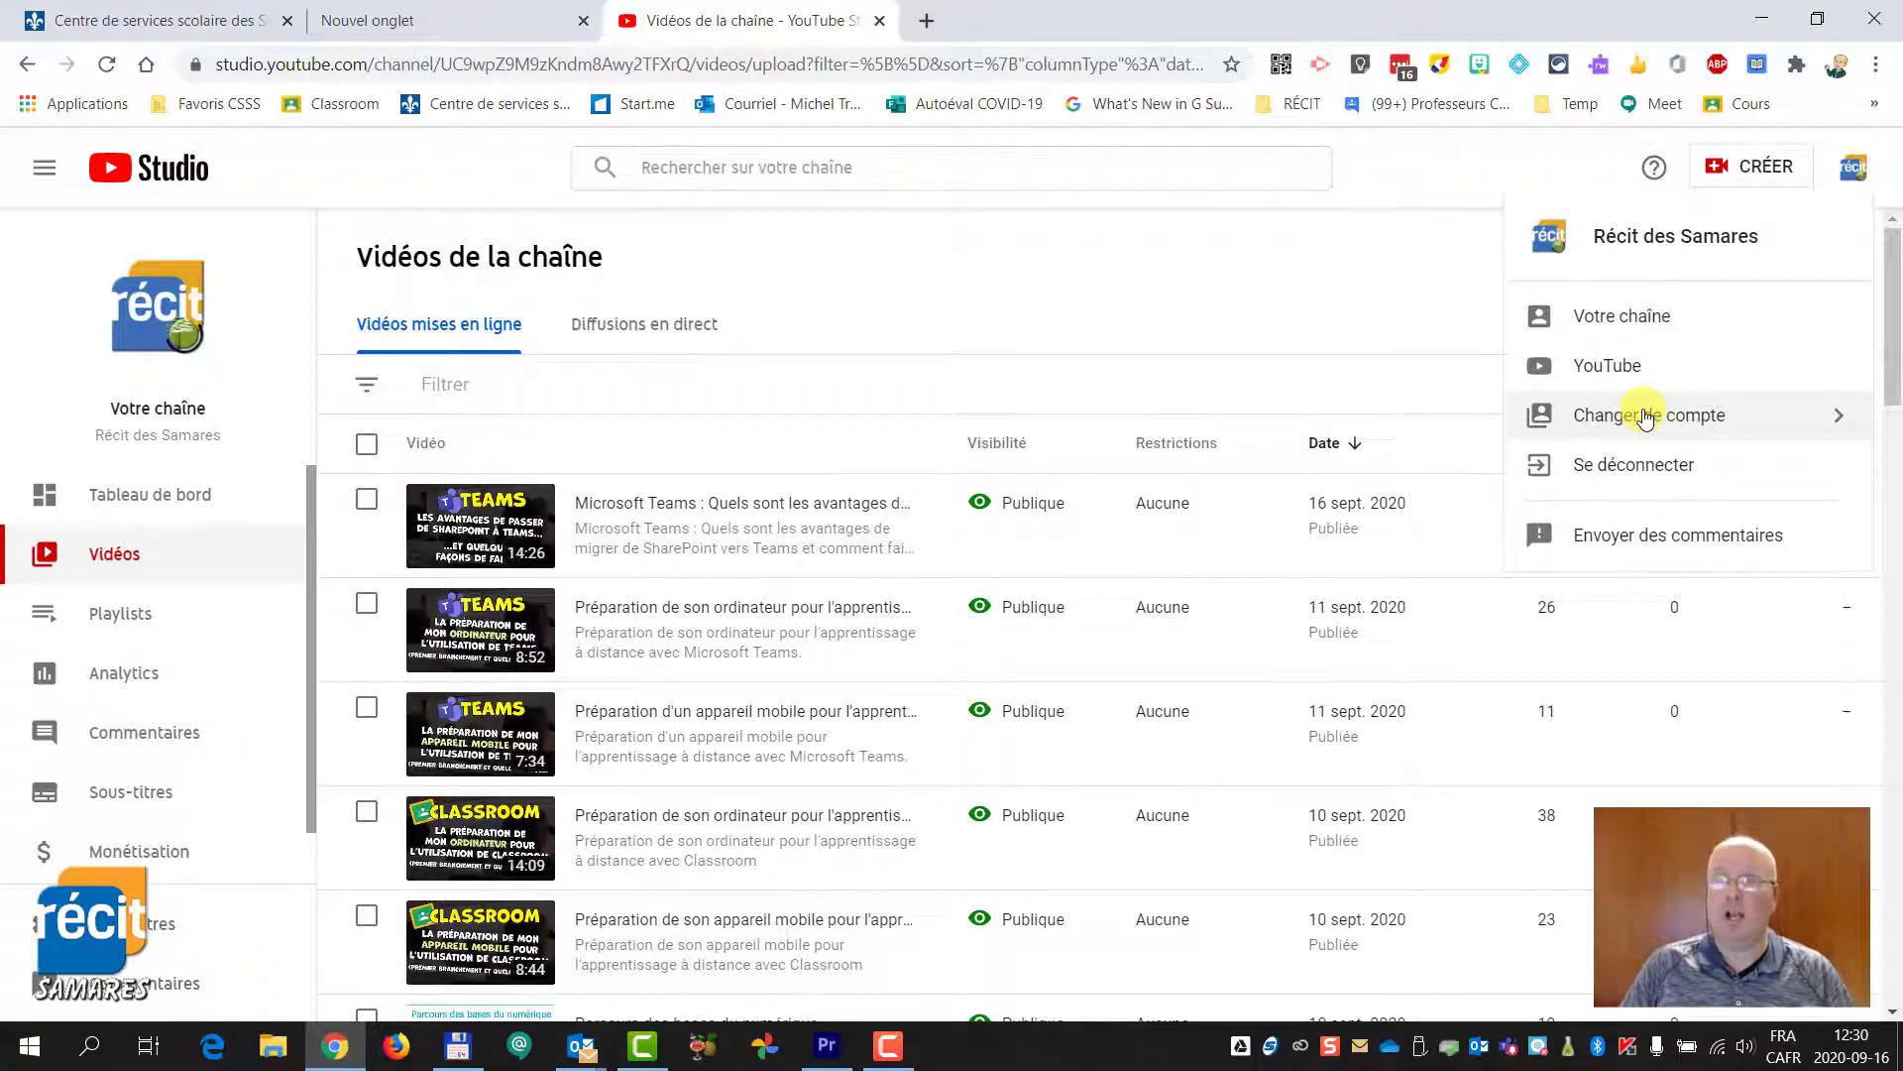
left_click(1647, 418)
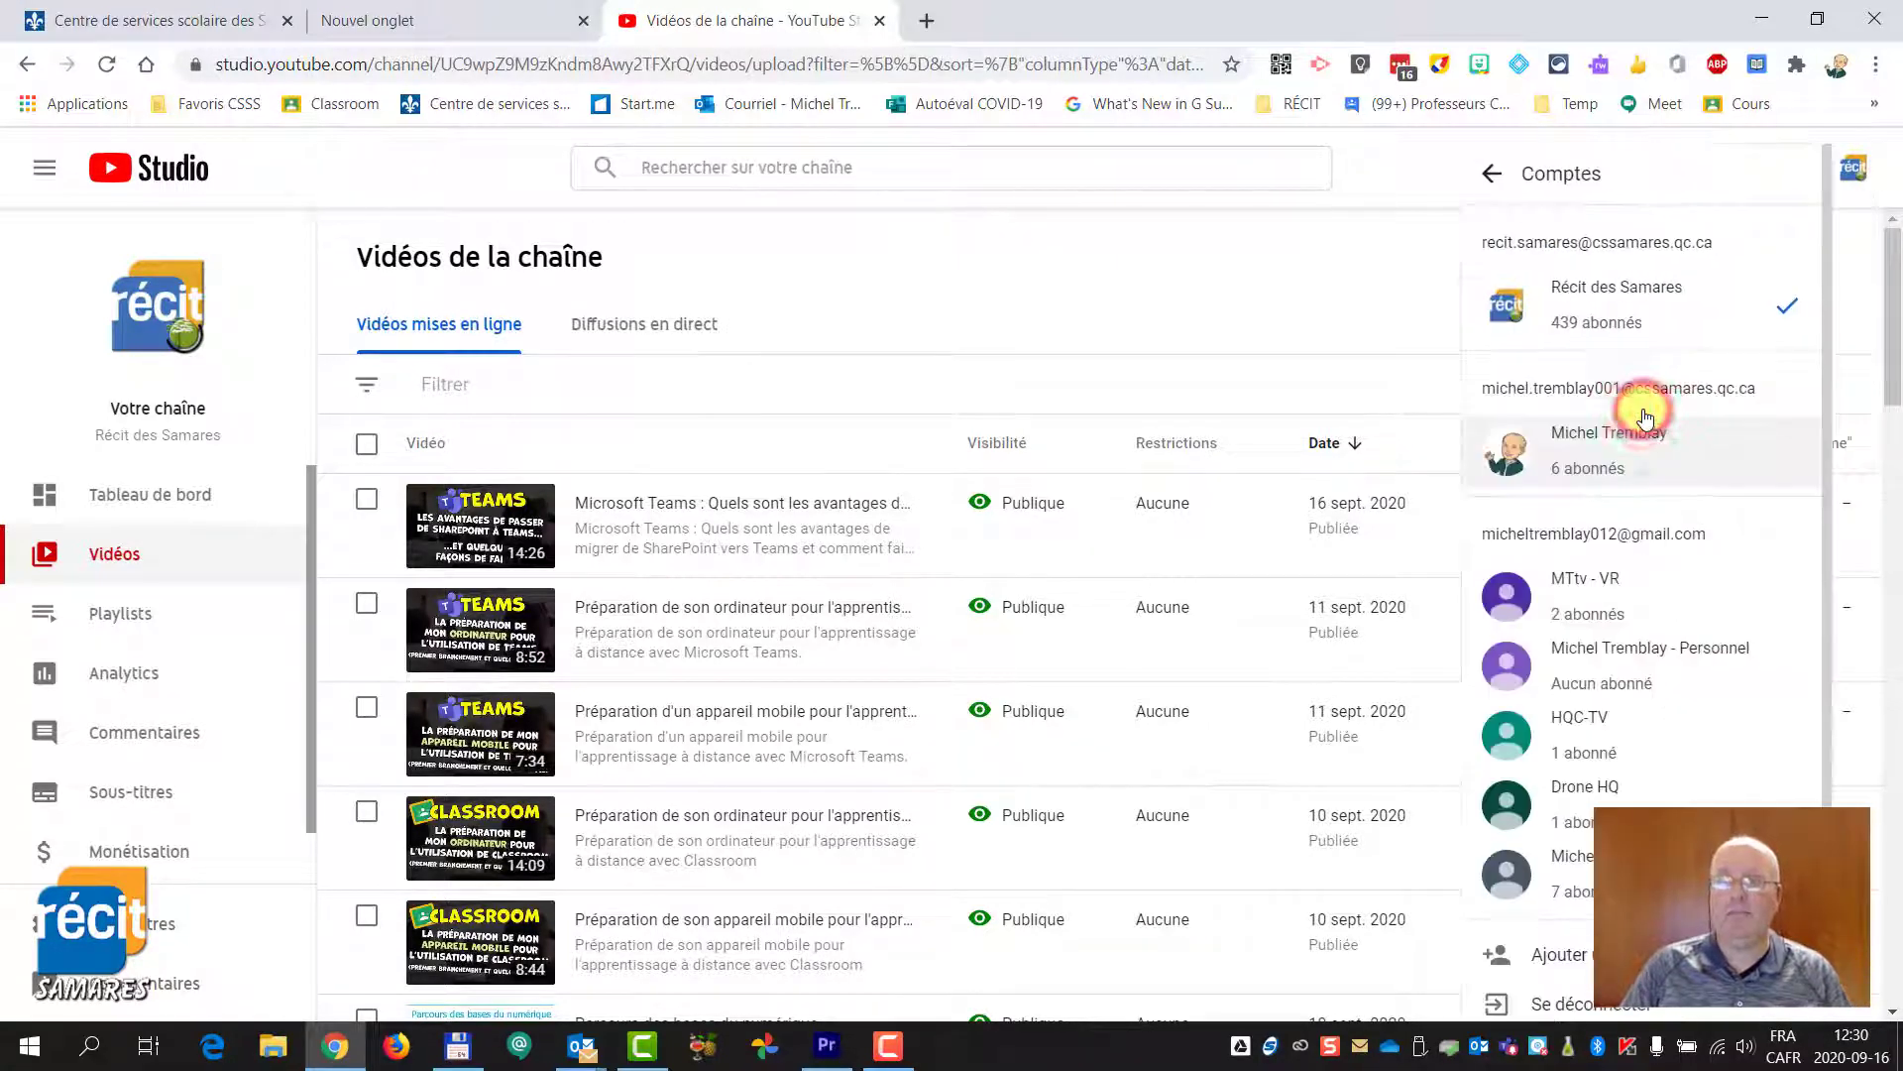
left_click(1600, 435)
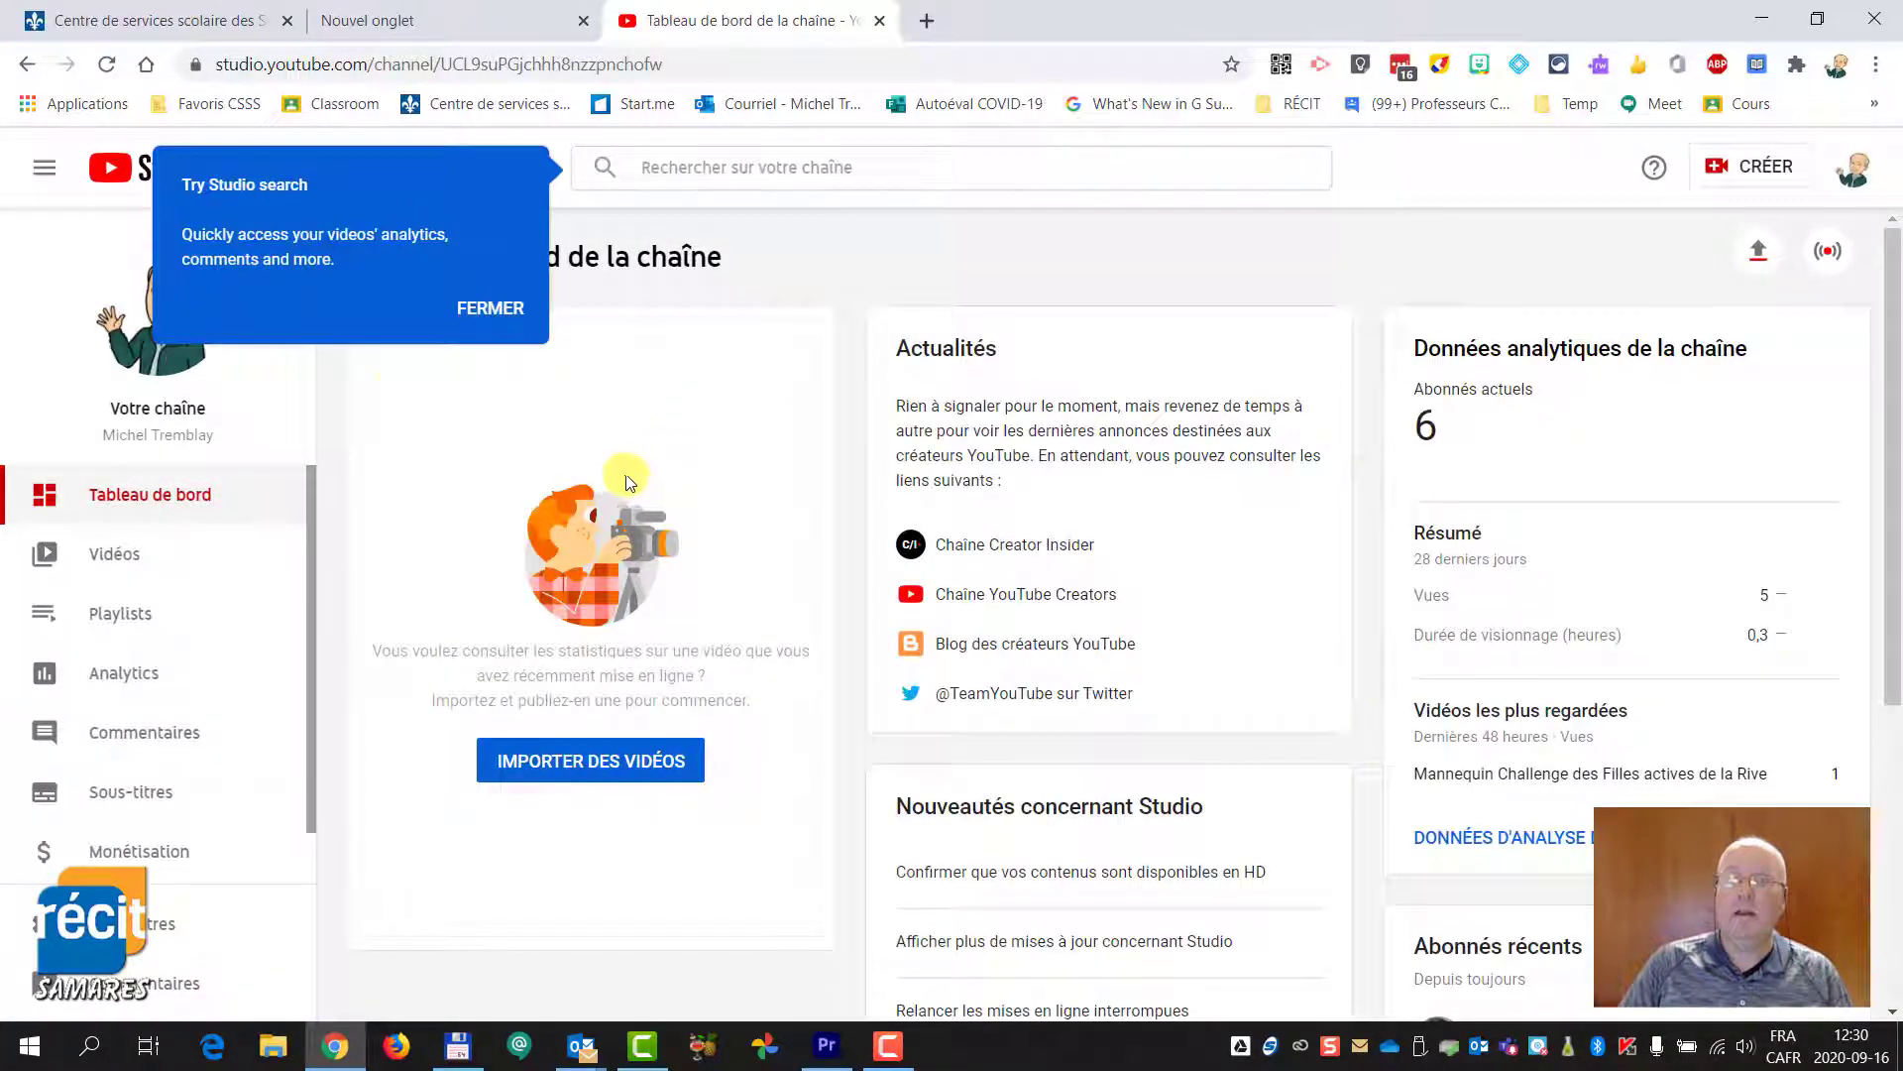
- Dismiss the Studio search tip, list this channel's uploaded videos and open the options of the private Saint-Côme en glace video
left_click(491, 307)
left_click(106, 563)
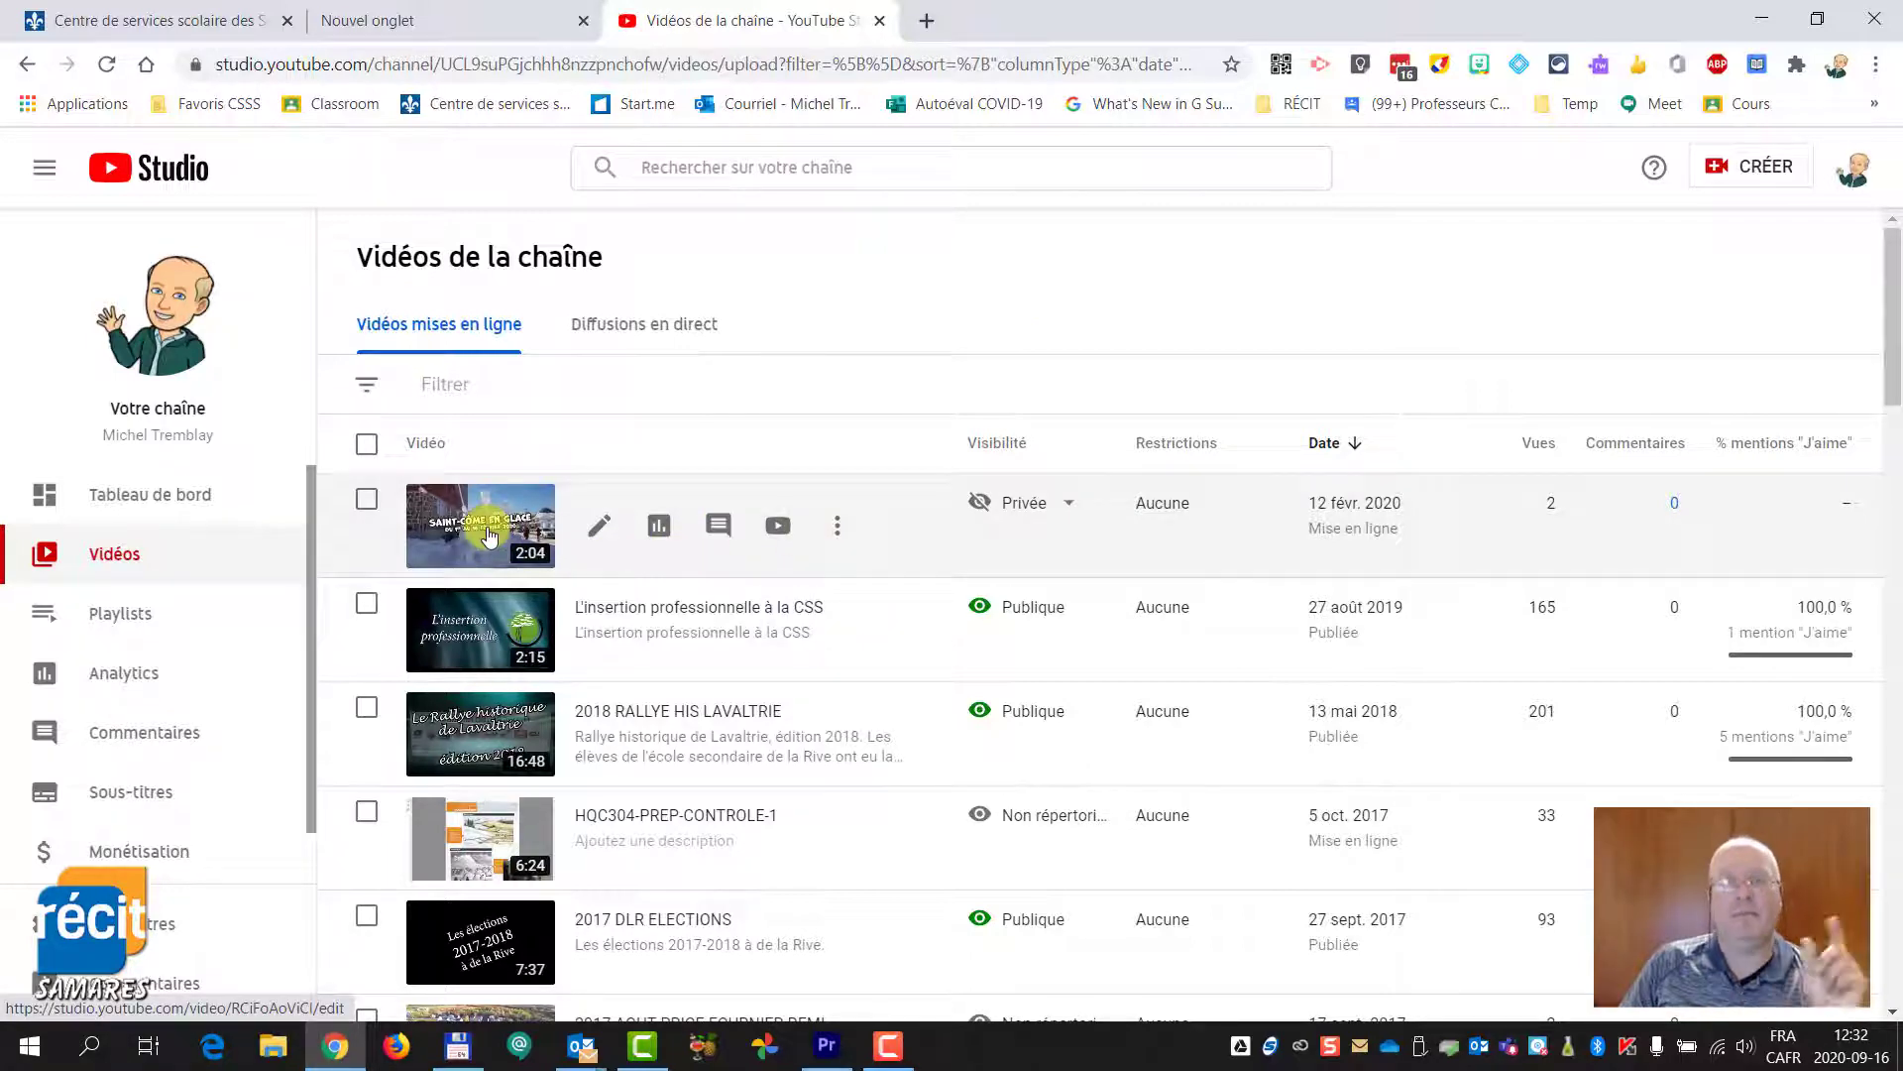
left_click(838, 525)
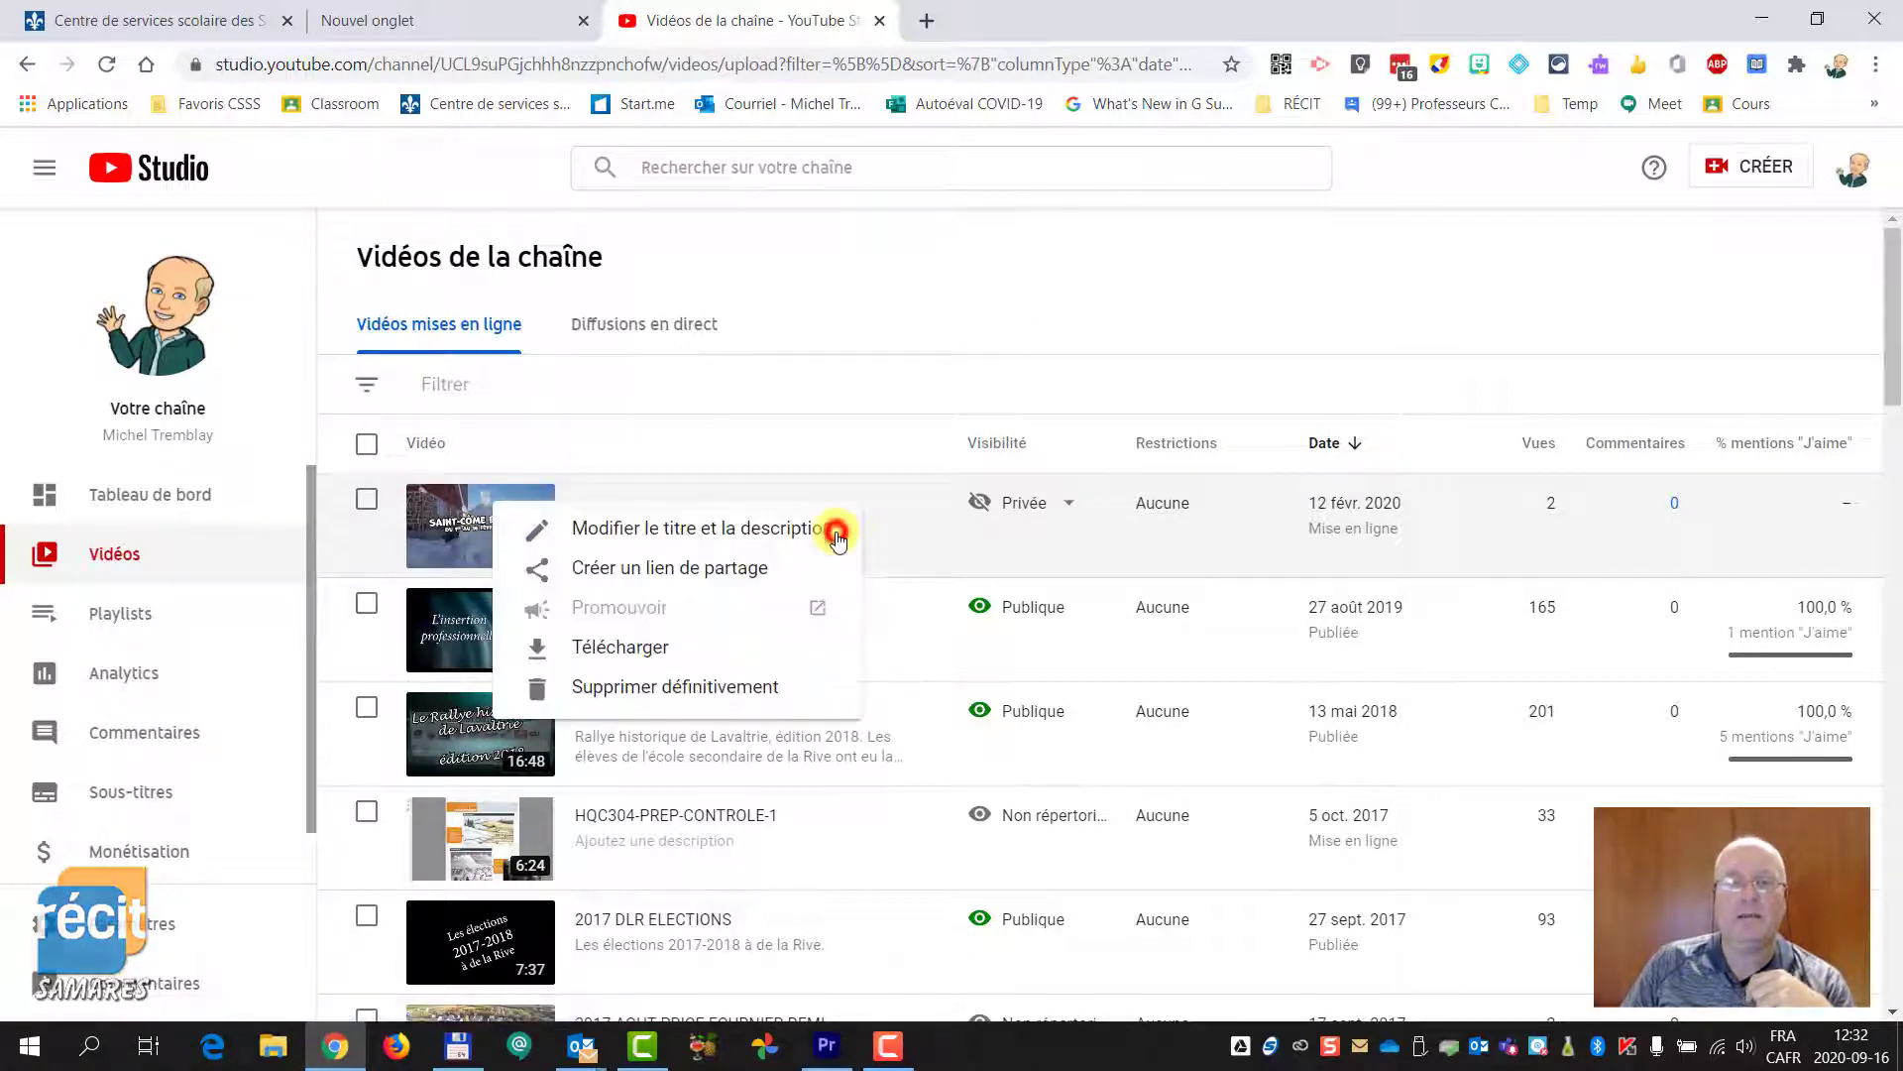